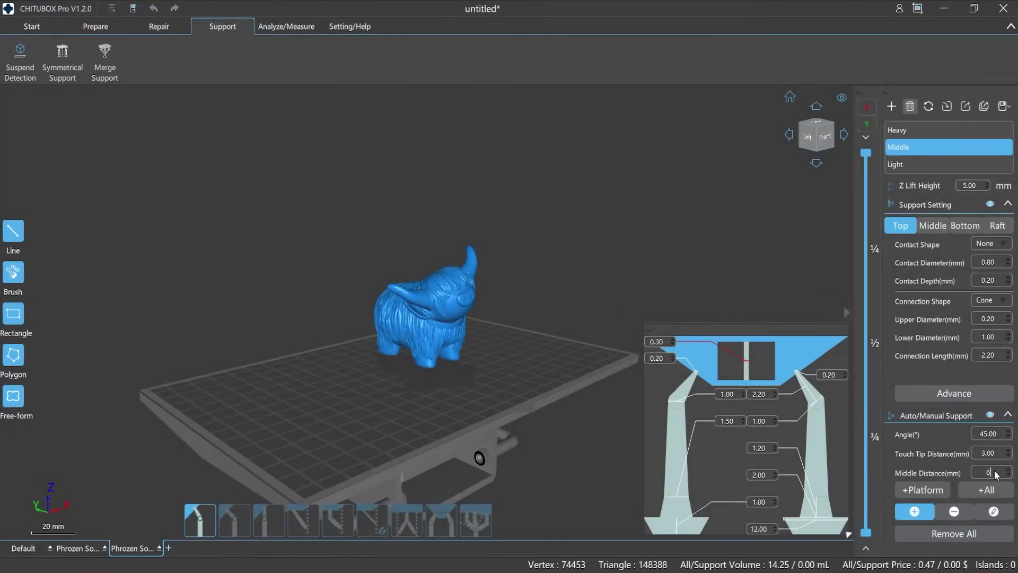
- Generate automatic supports for the whole cow model and bring up the Start tab's resin profiles
left_click(988, 489)
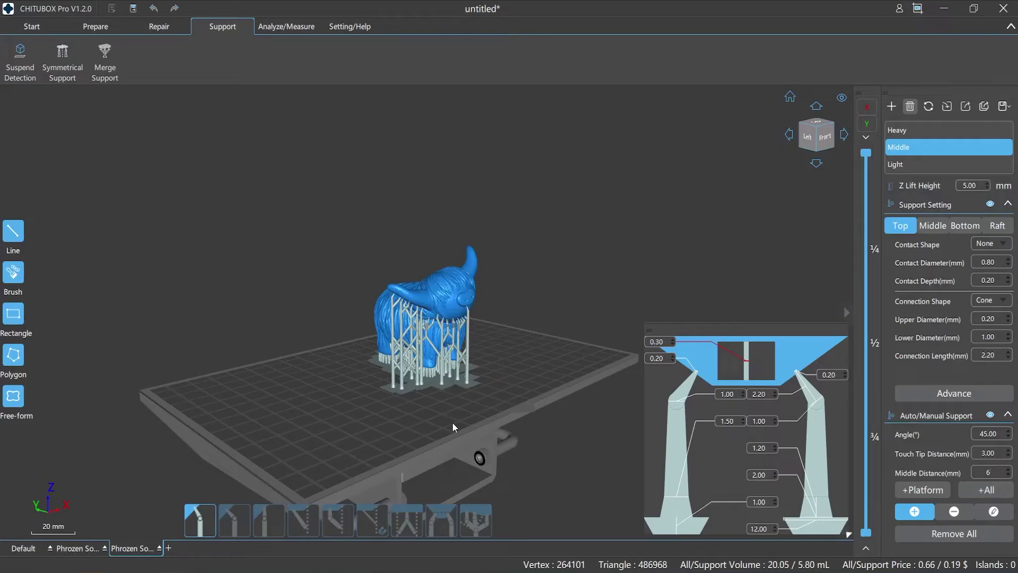
left_click_drag(453, 424, 320, 398)
left_click_drag(544, 478, 513, 460)
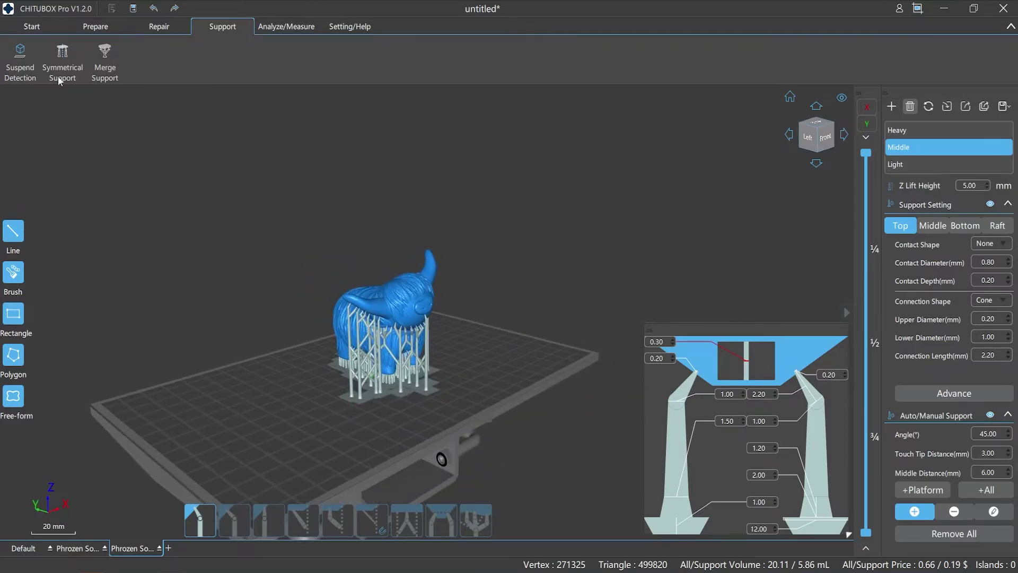
left_click(32, 30)
left_click_drag(371, 442, 524, 417)
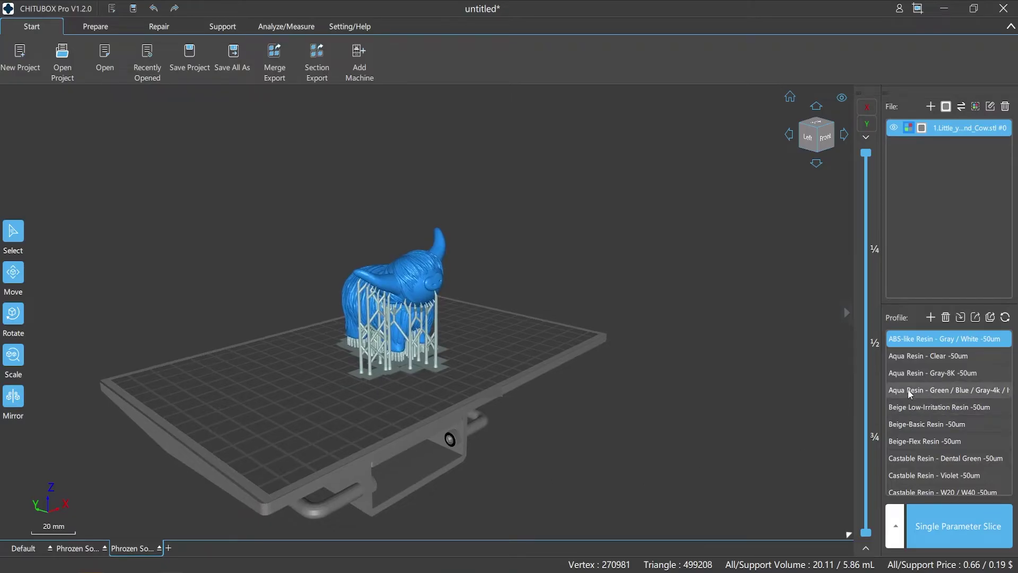
- Open the ABS-like resin profile, then open and cancel the Add Machine dialog twice
double_click(923, 346)
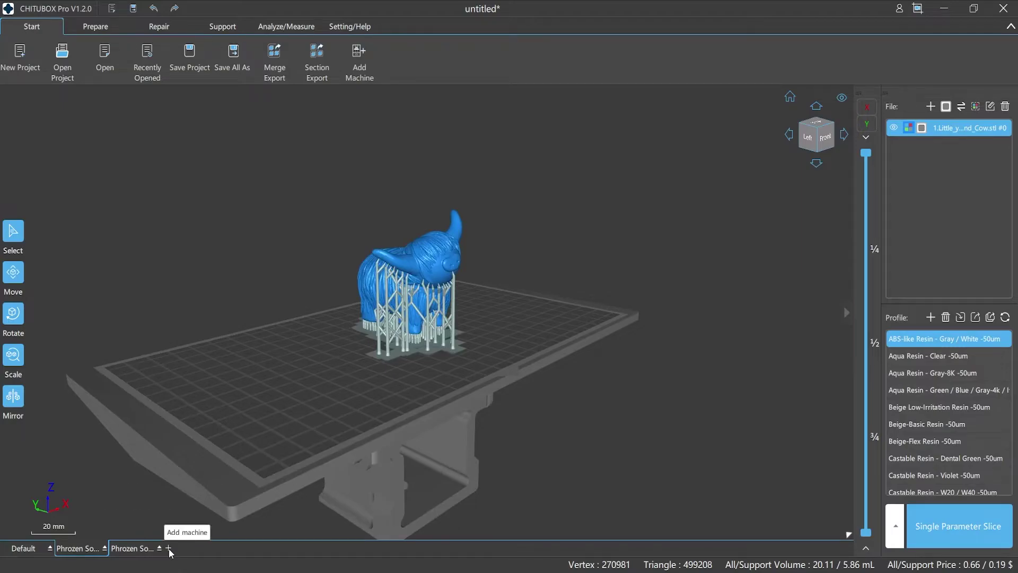
left_click(169, 548)
left_click(572, 424)
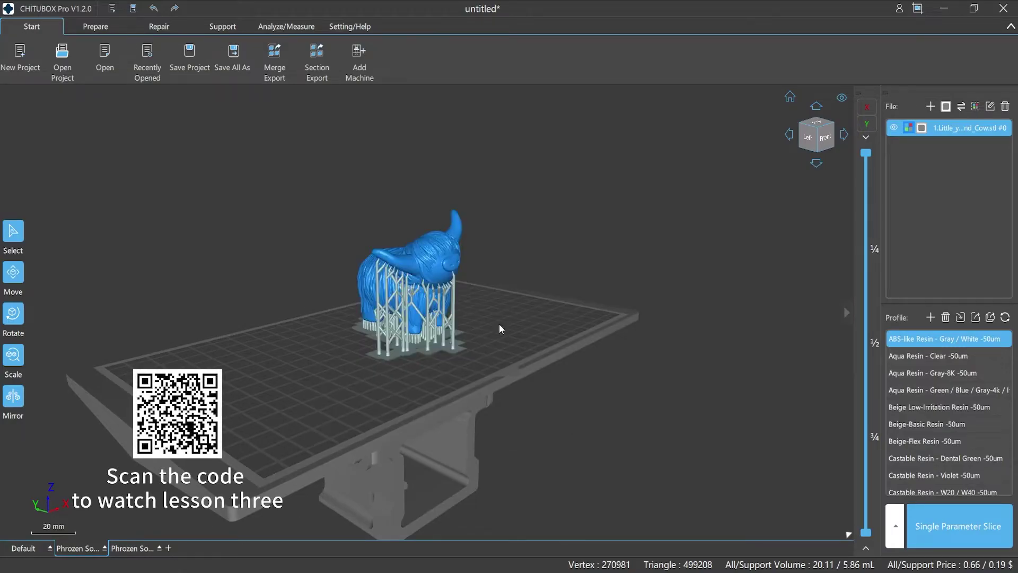
left_click(371, 78)
scroll(526, 209, "down", 2)
left_click(554, 422)
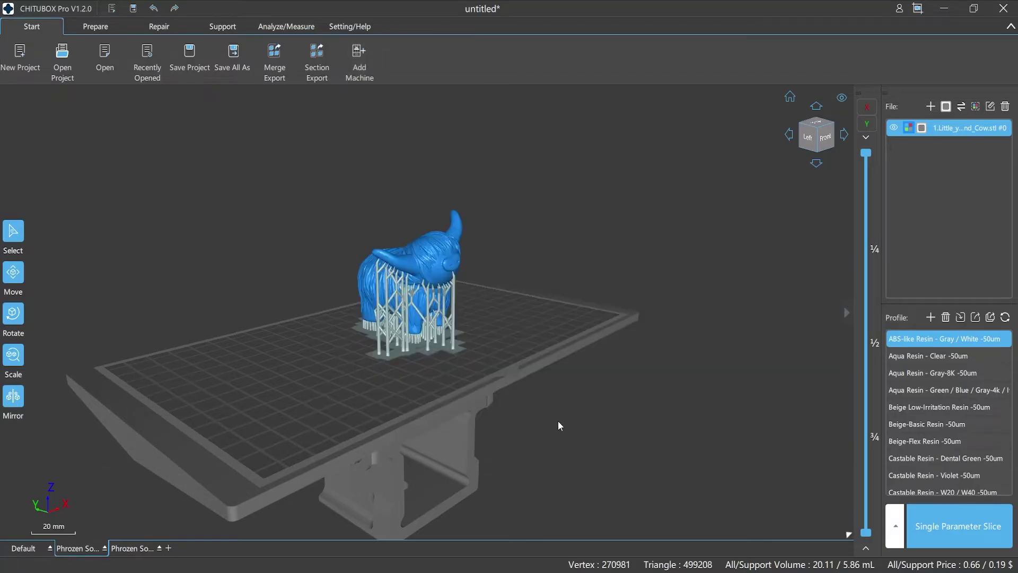
- Scroll the profile list and select the NextDent_Cast Purple -50um resin profile
left_click(944, 374)
scroll(942, 406, "down", 7)
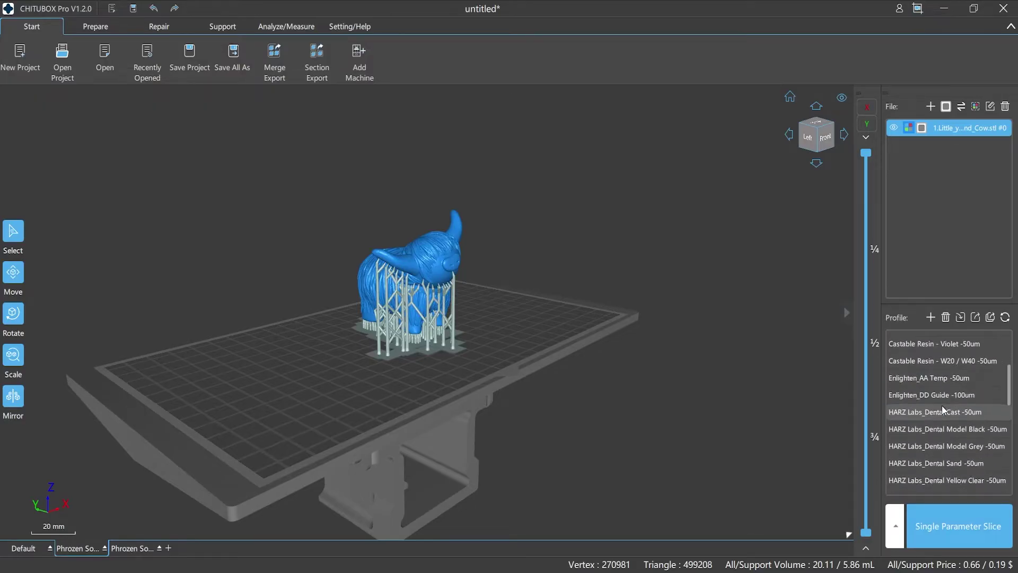
left_click(943, 410)
scroll(943, 403, "down", 1)
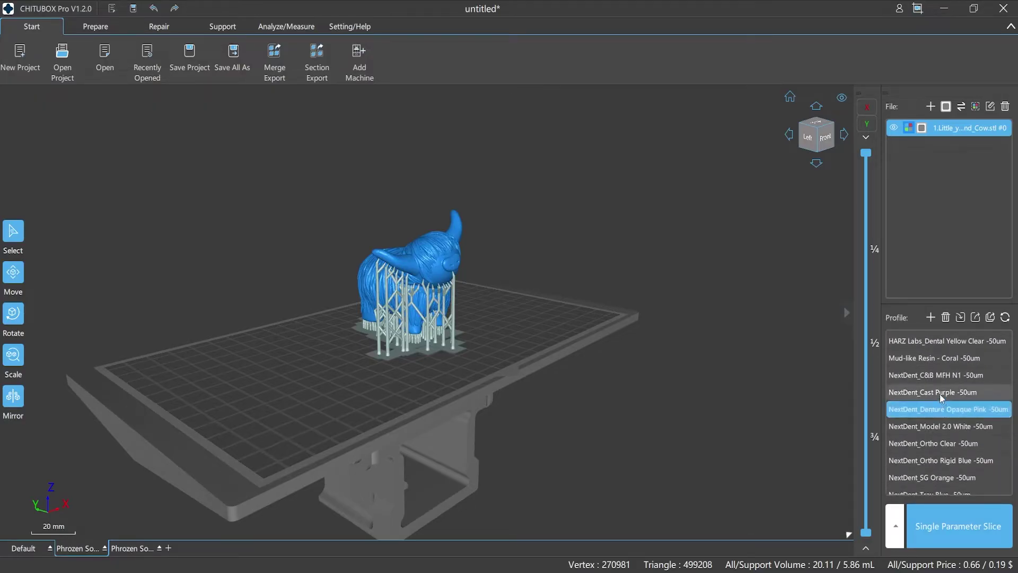
double_click(942, 392)
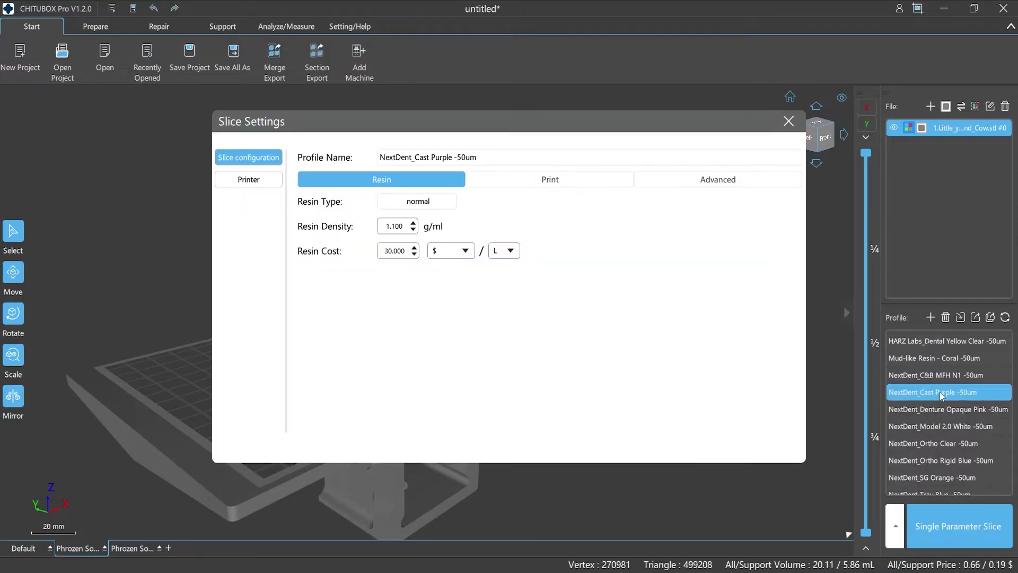
left_click(504, 183)
left_click(663, 181)
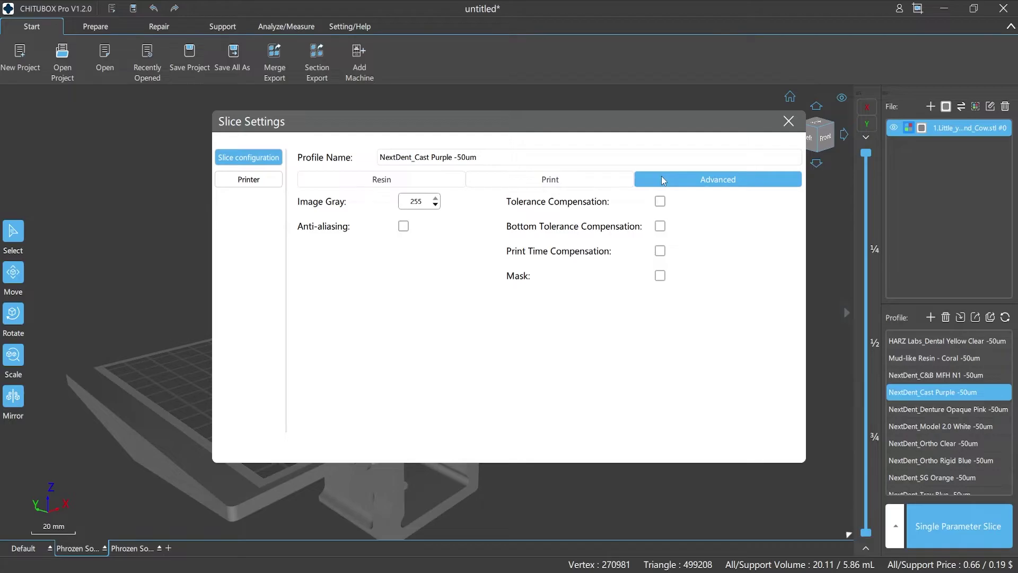
left_click(601, 184)
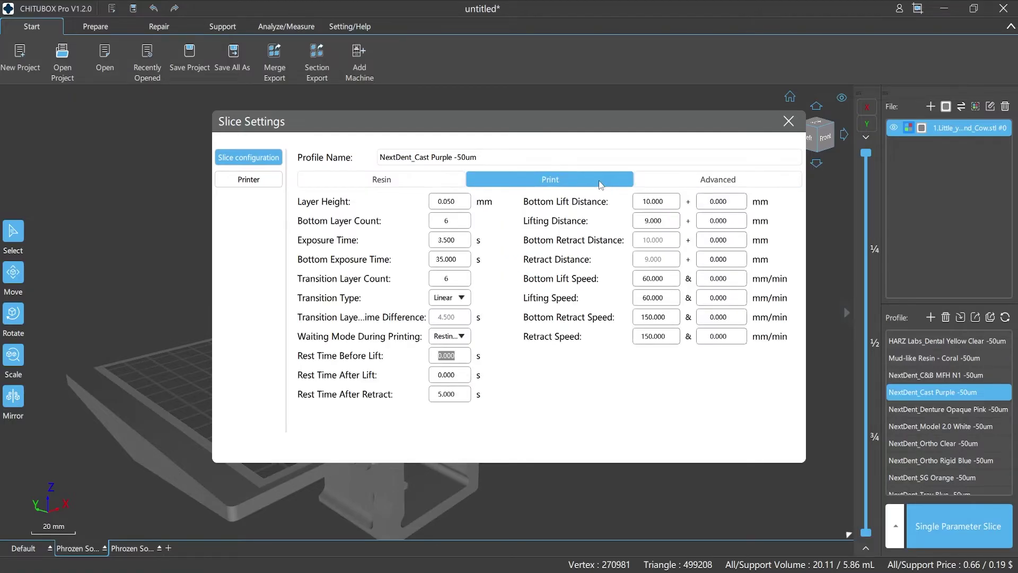
left_click(789, 121)
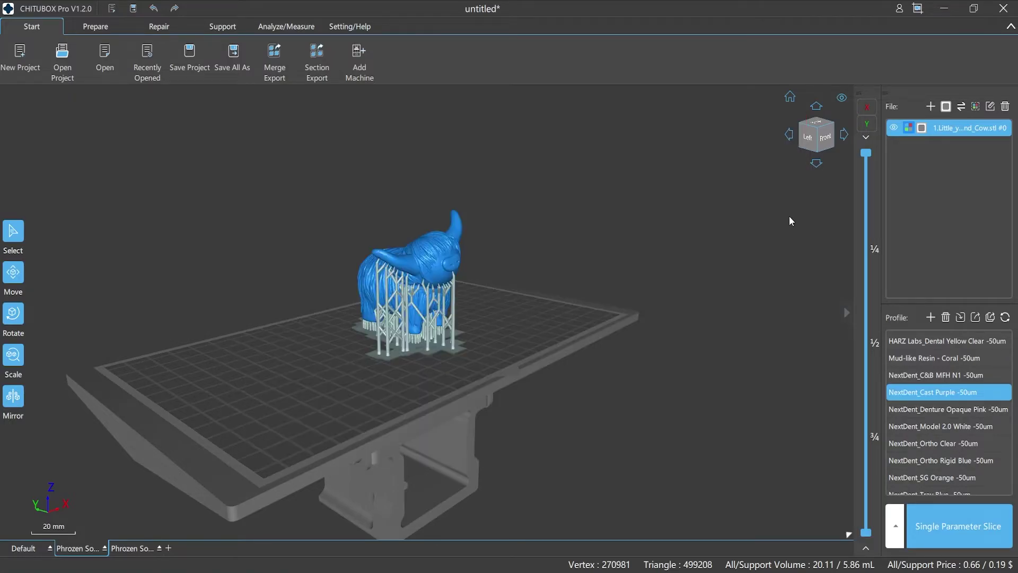
- Slice the cow with Single Parameter Slice, then cancel the Save Slicer dialog
left_click(895, 526)
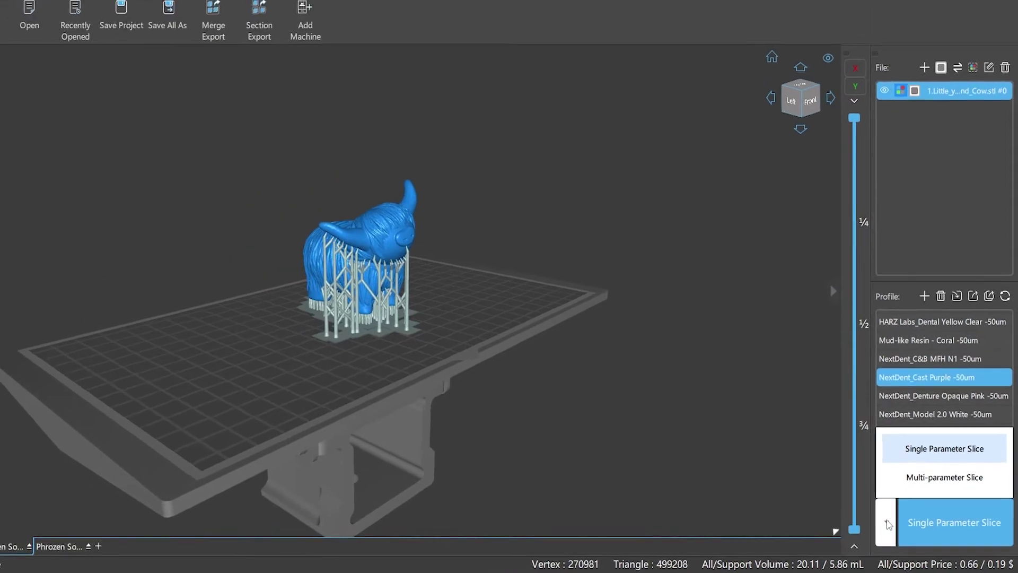
left_click(945, 530)
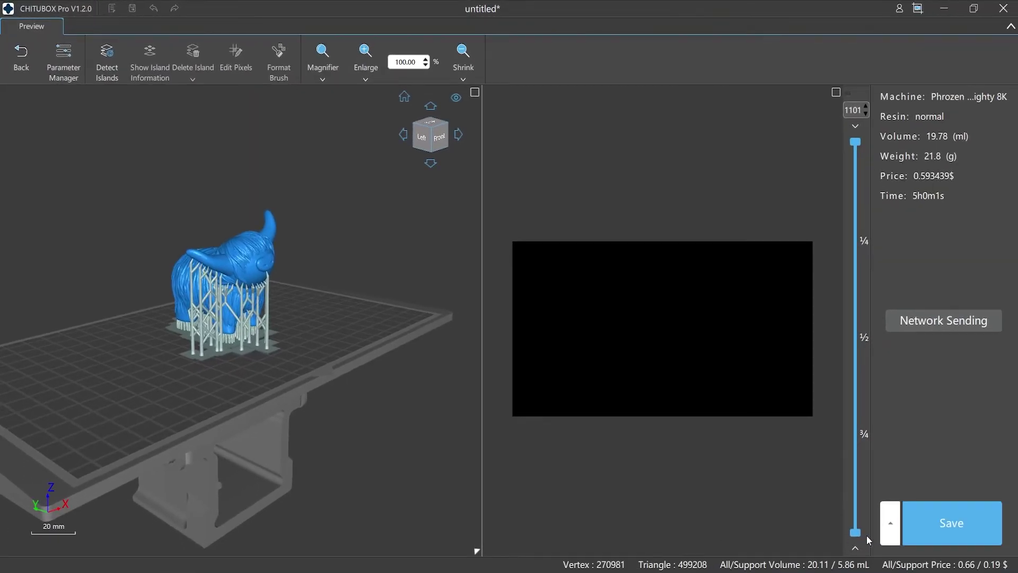
left_click(927, 530)
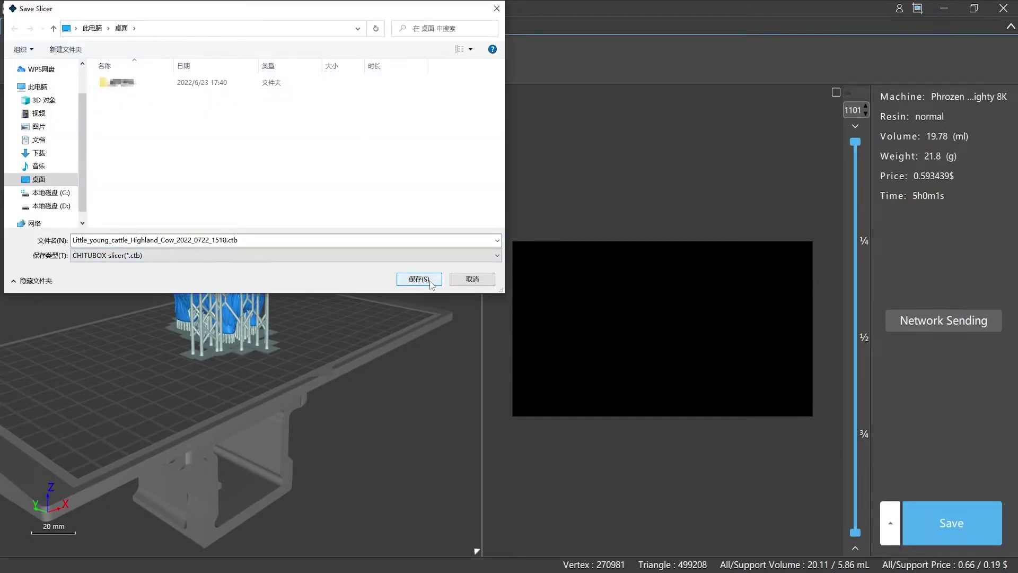
left_click(460, 281)
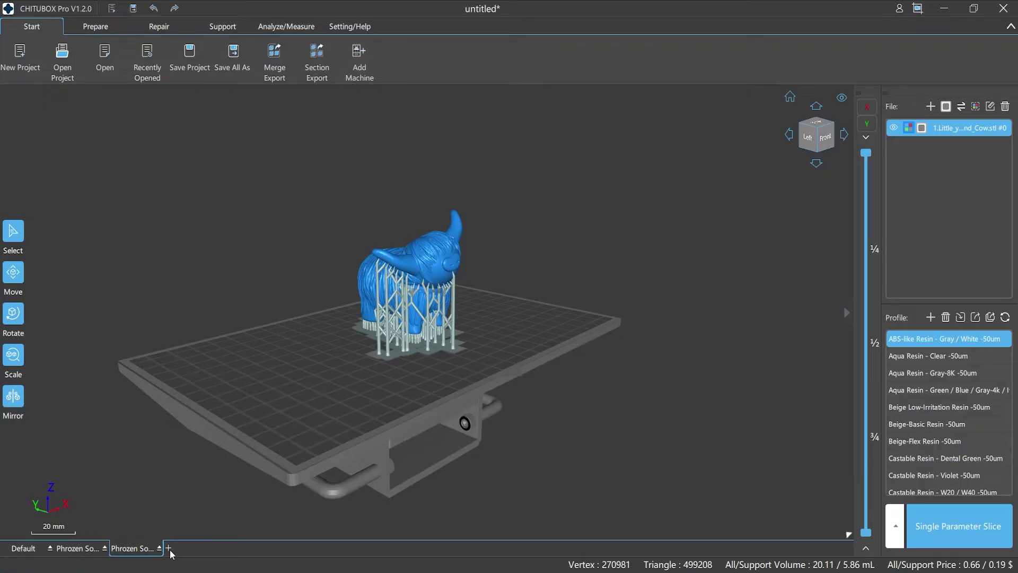
left_click(355, 26)
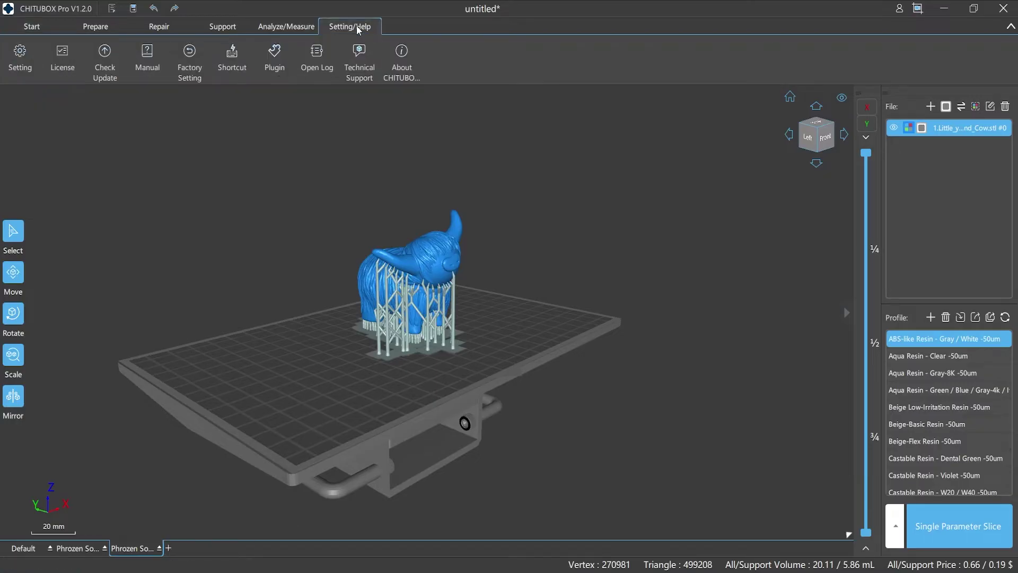
left_click(275, 63)
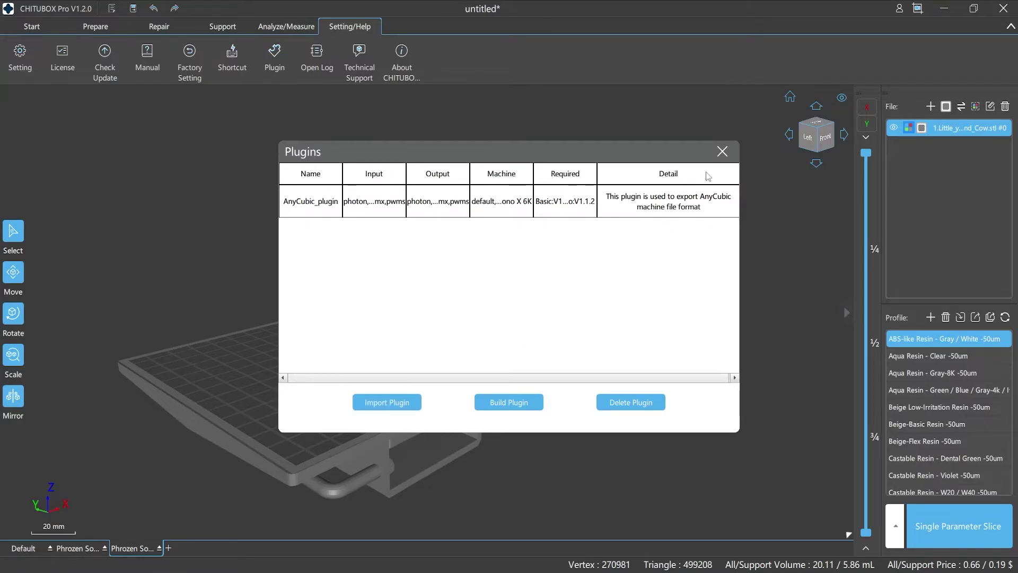
left_click(723, 151)
left_click(39, 25)
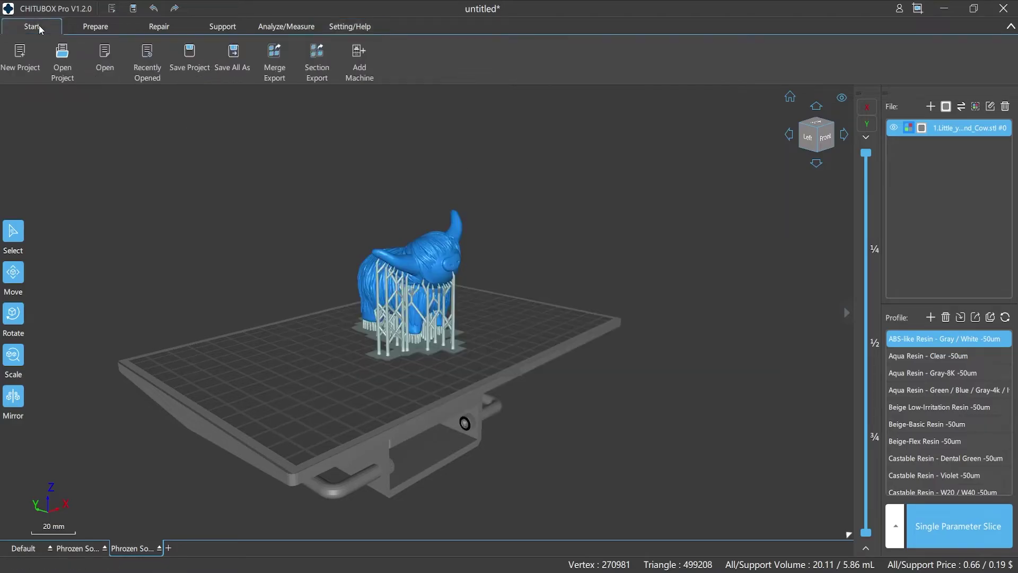
left_click(940, 355)
left_click(946, 389)
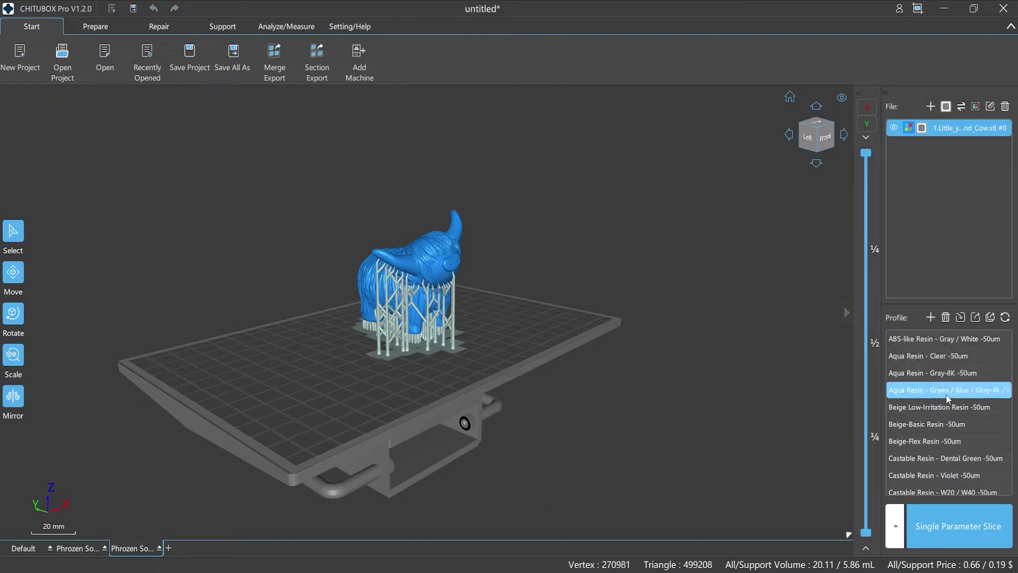
scroll(946, 398, "down", 3)
left_click(945, 401)
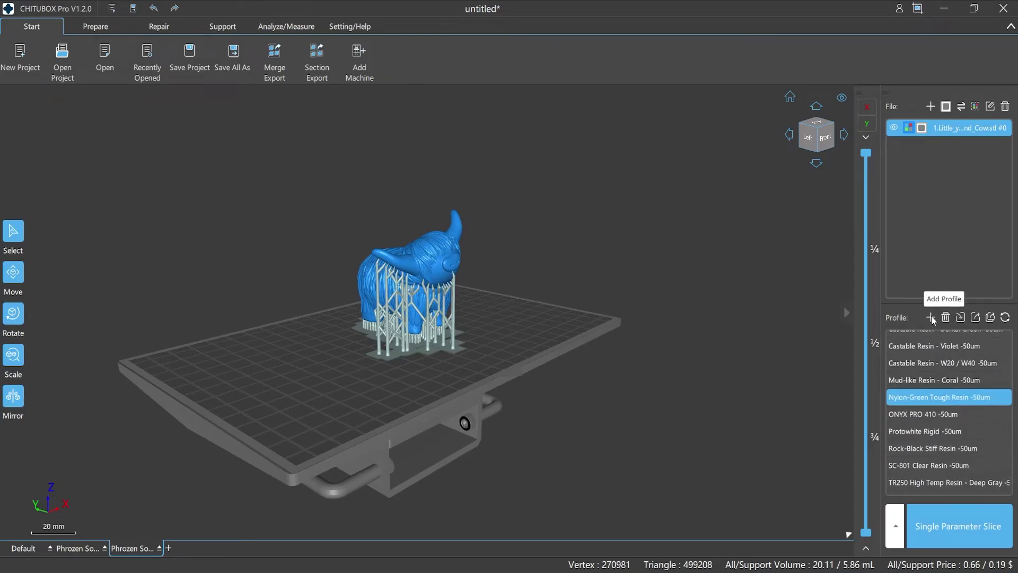
left_click(929, 414)
double_click(929, 416)
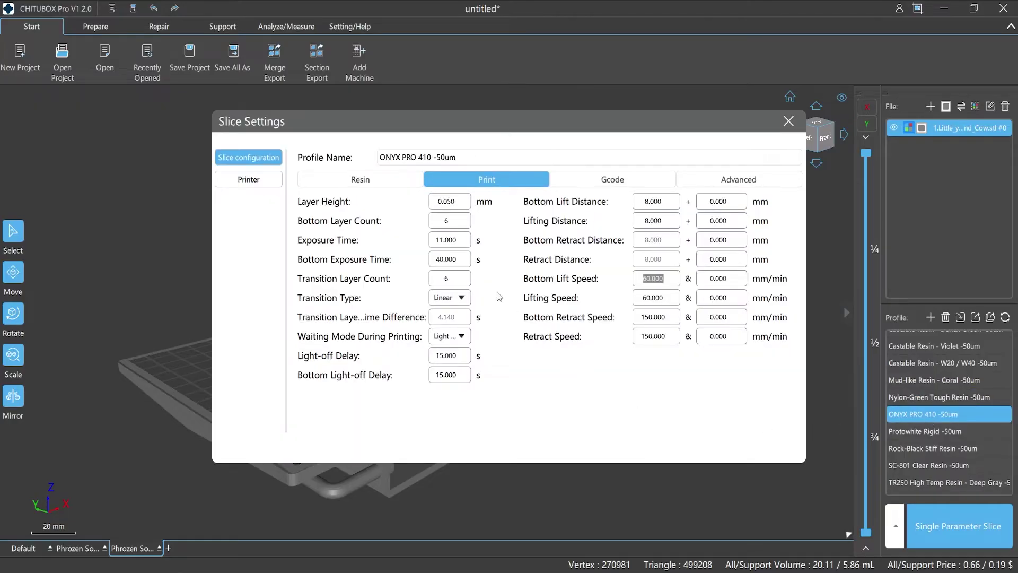
left_click(392, 185)
left_click(473, 183)
left_click(614, 183)
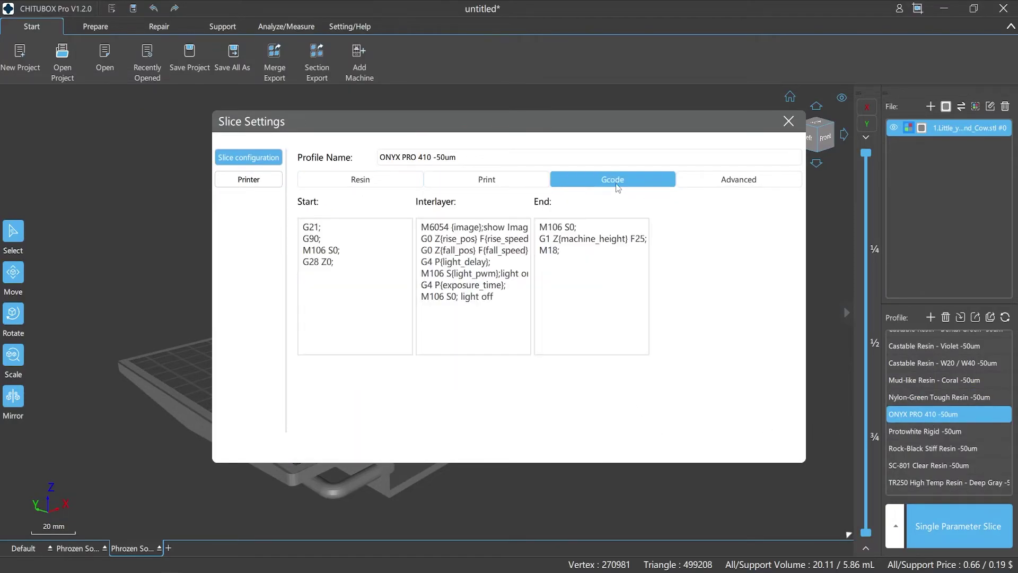
left_click(710, 183)
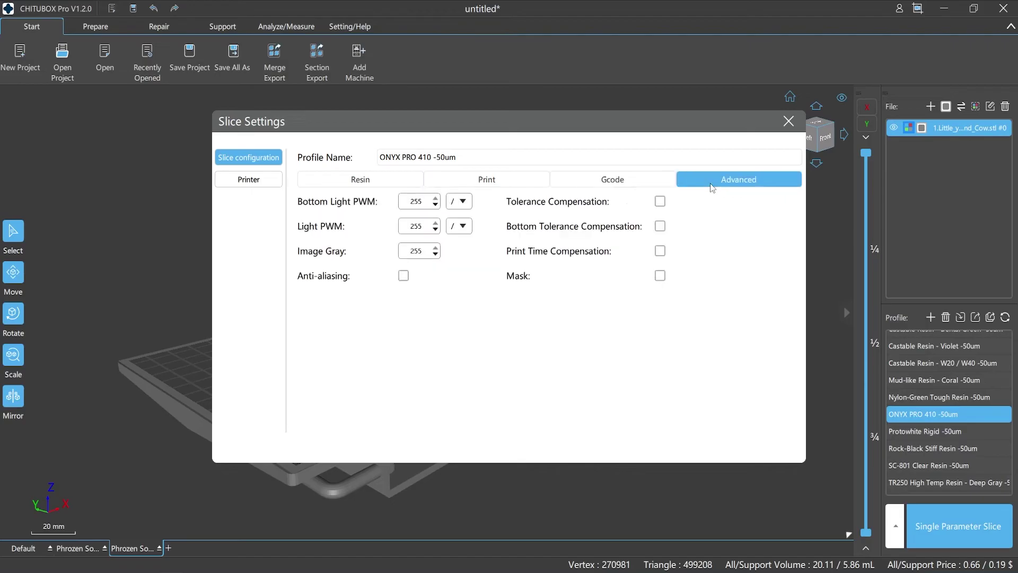
left_click(518, 180)
left_click(458, 259)
left_click(457, 240)
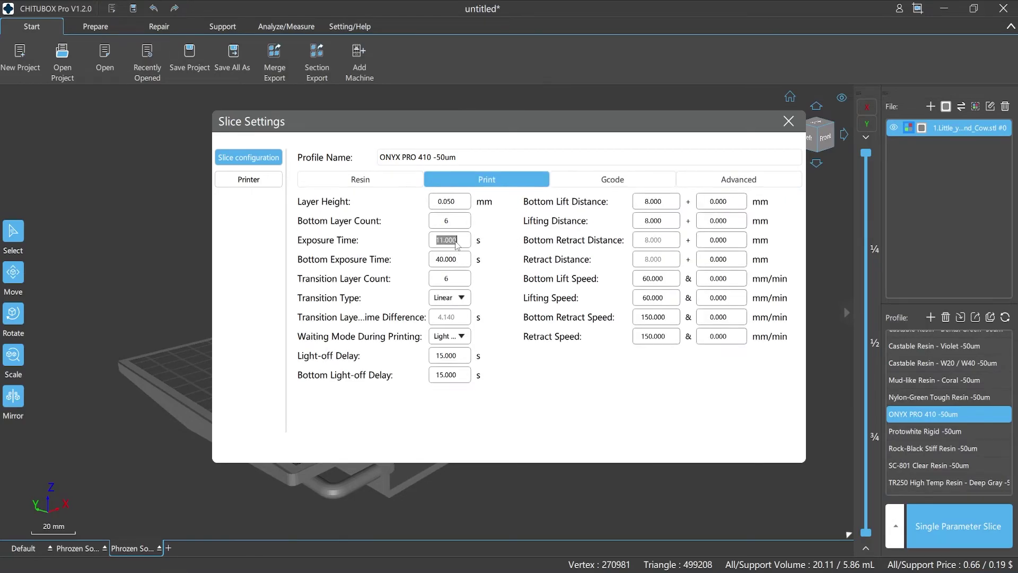
left_click(658, 300)
left_click(659, 319)
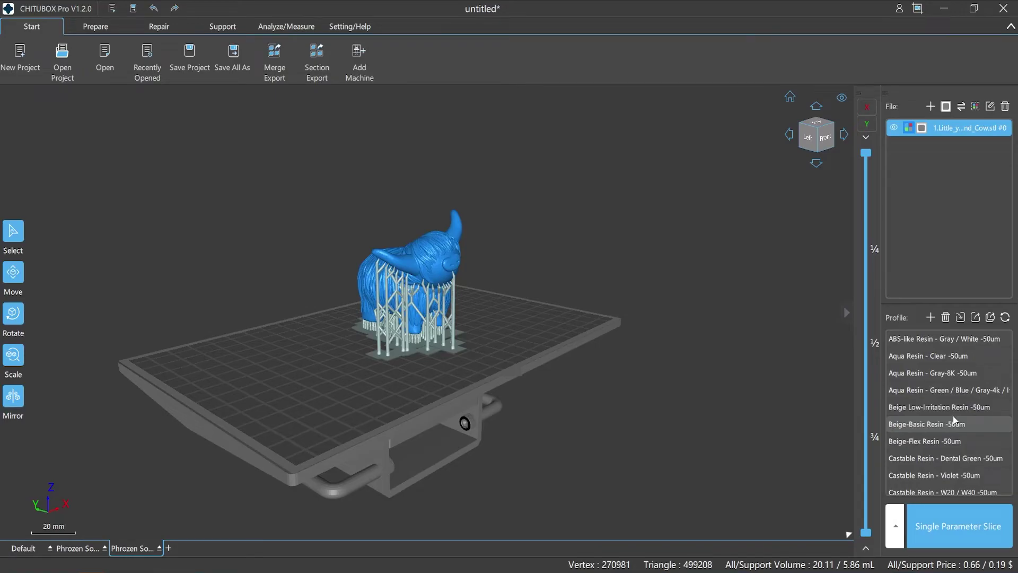
- Open Beige Low-Irritation Resin -50um settings and enable build area offset and display correction
double_click(944, 408)
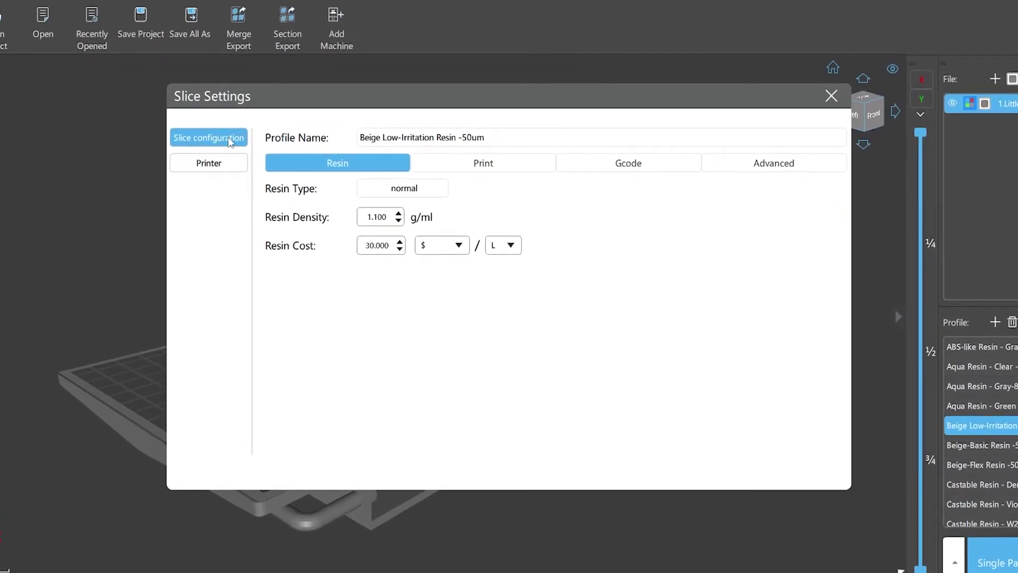
left_click(228, 164)
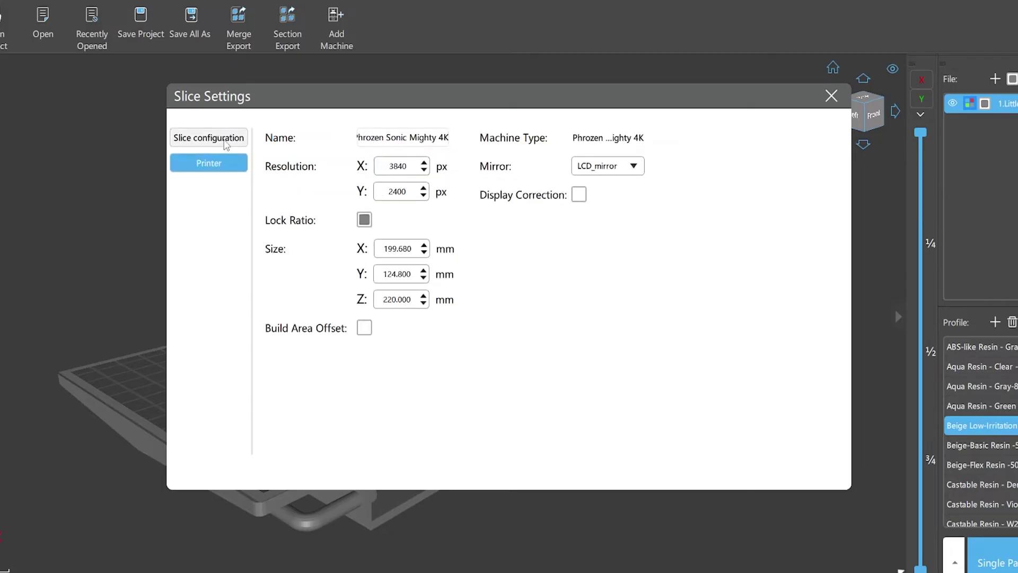
left_click(226, 141)
left_click(479, 168)
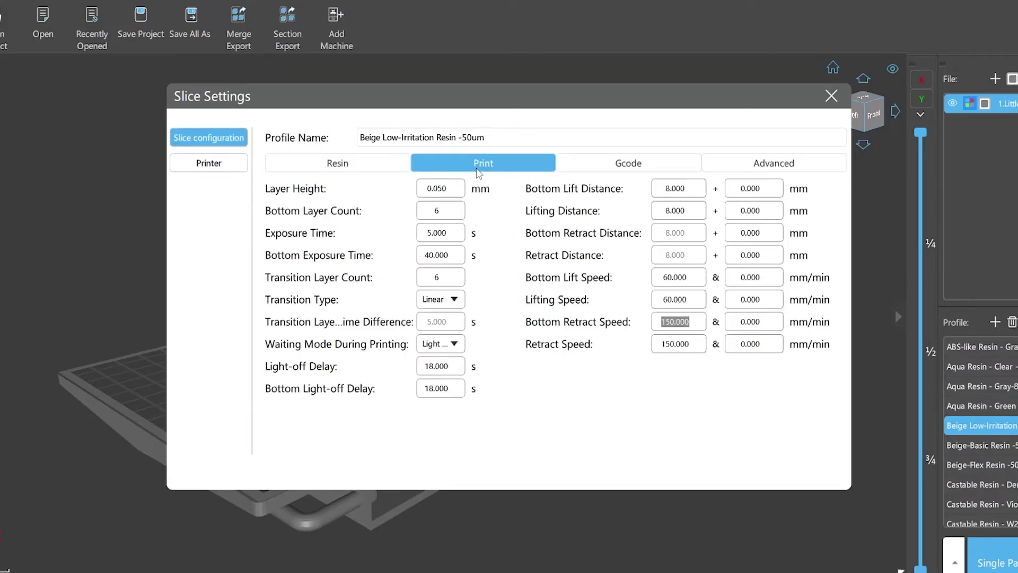
left_click(627, 171)
left_click(763, 170)
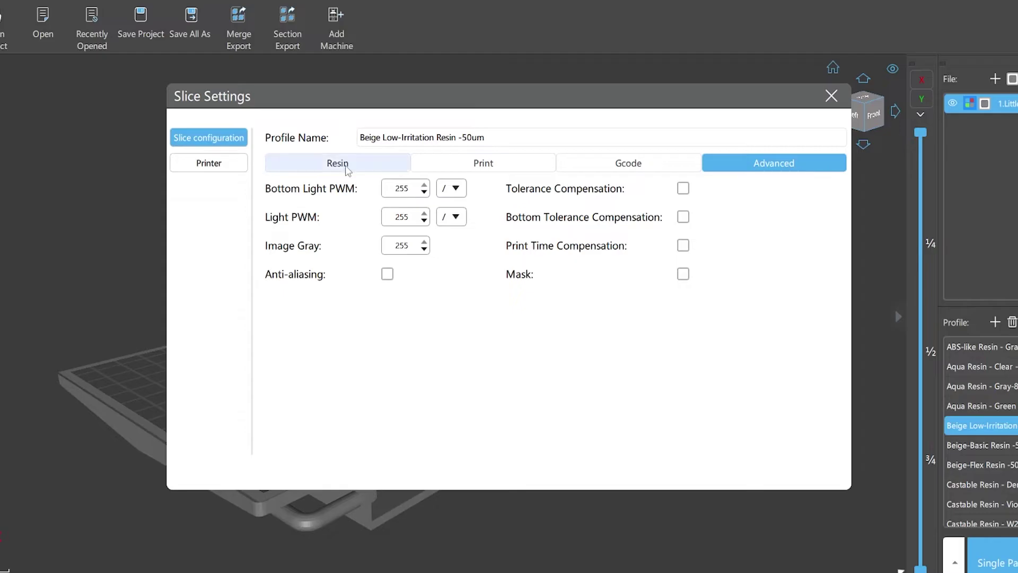
left_click(230, 164)
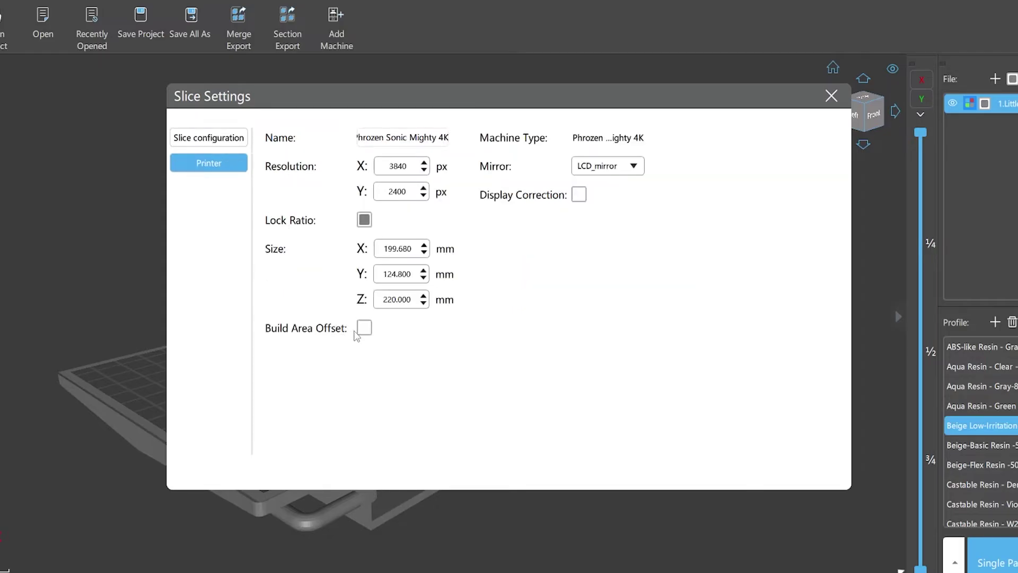
left_click(365, 328)
left_click(614, 195)
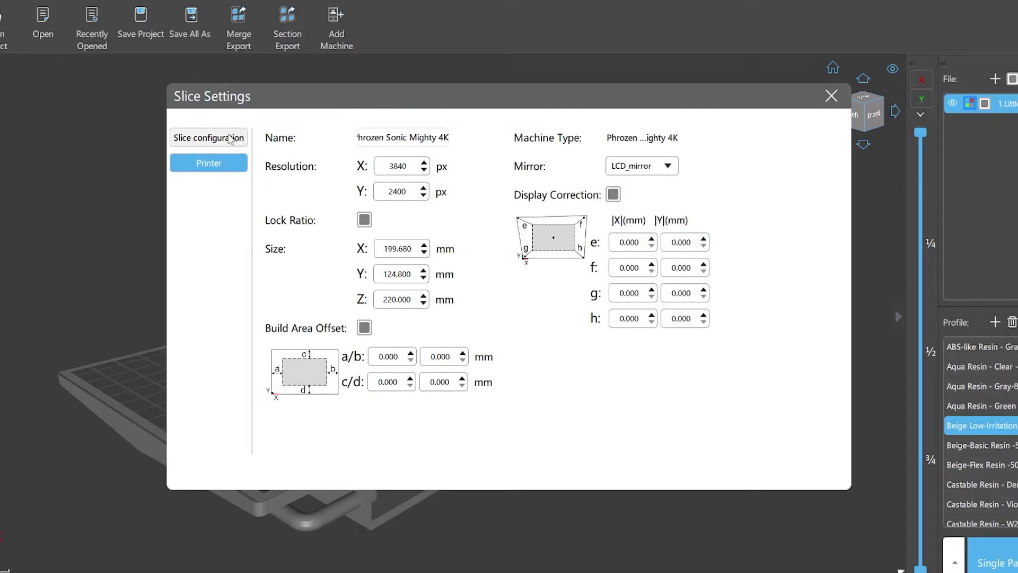
- Review the slice configuration's Gcode, Print and Resin tabs, then close the dialog
left_click(228, 139)
left_click(631, 164)
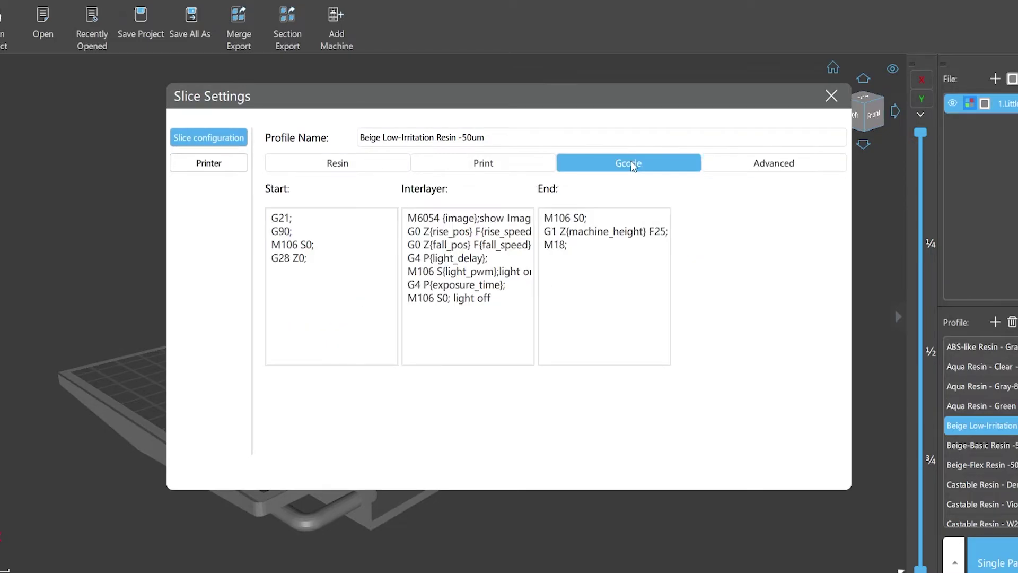
left_click(483, 165)
left_click(374, 169)
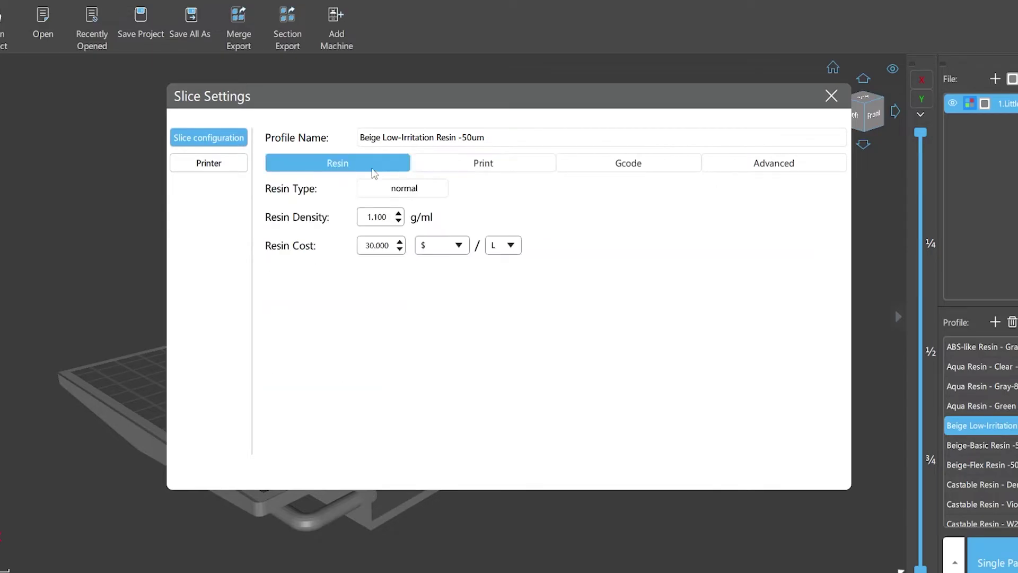
left_click(832, 96)
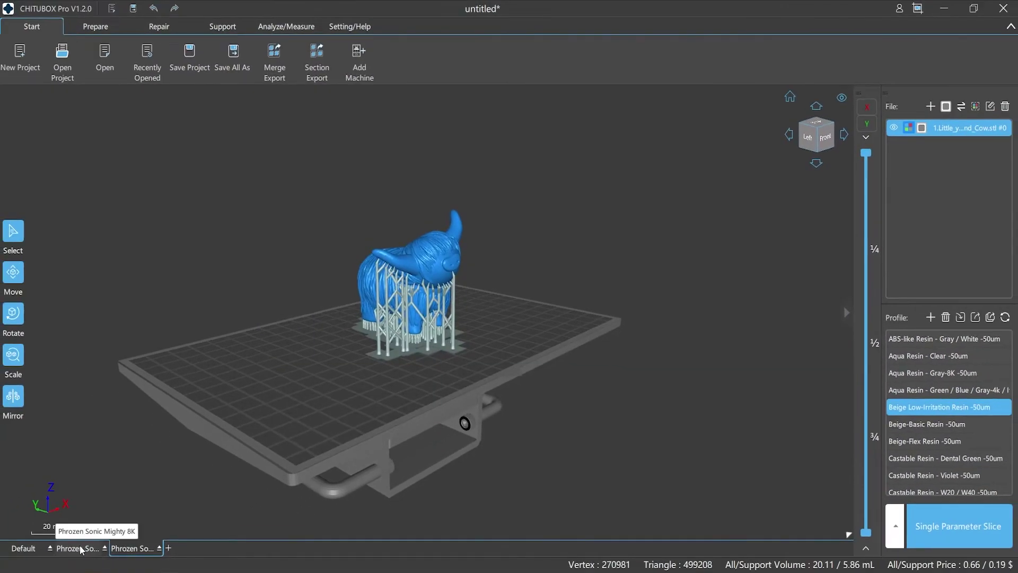
- On the first machine's plate, review the Beige Low-Irritation profile's Print and Advanced tabs
left_click(81, 549)
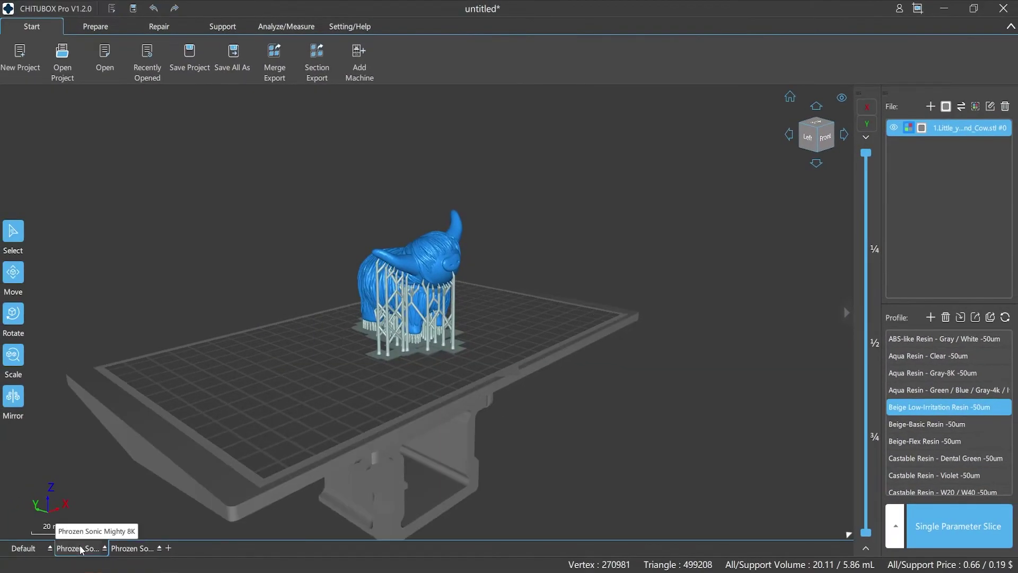
double_click(924, 413)
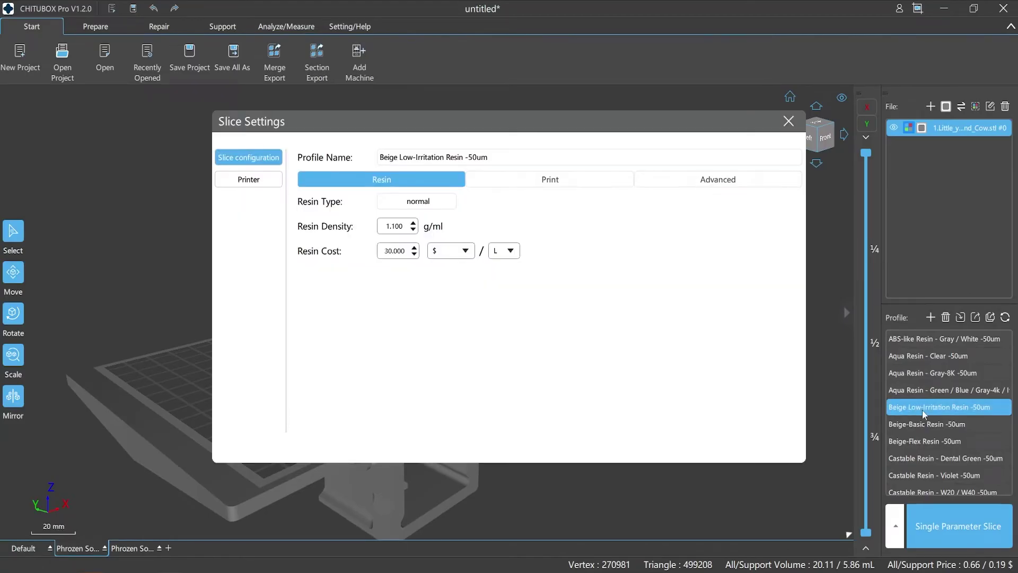
left_click(546, 184)
left_click(675, 183)
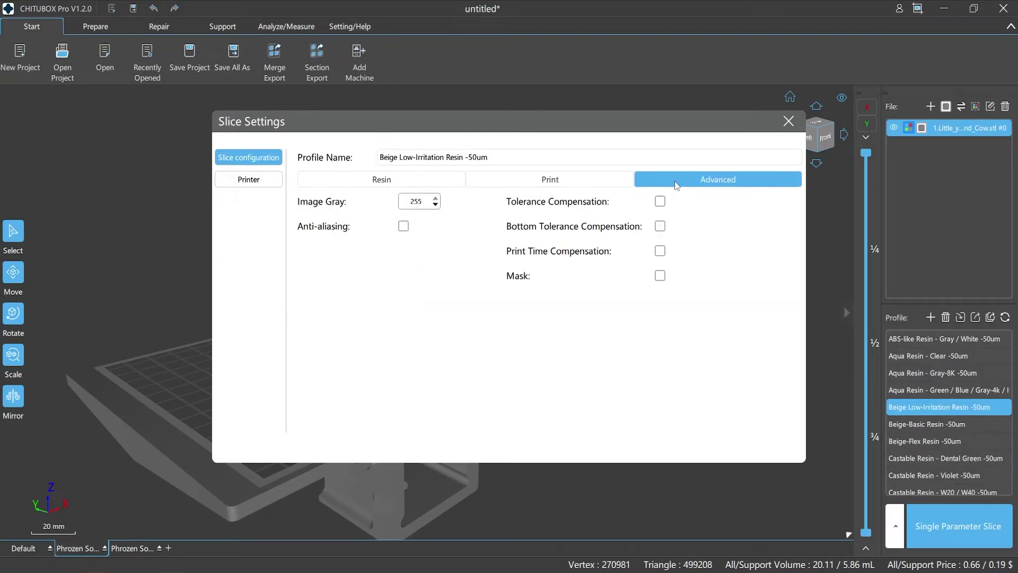
left_click(790, 121)
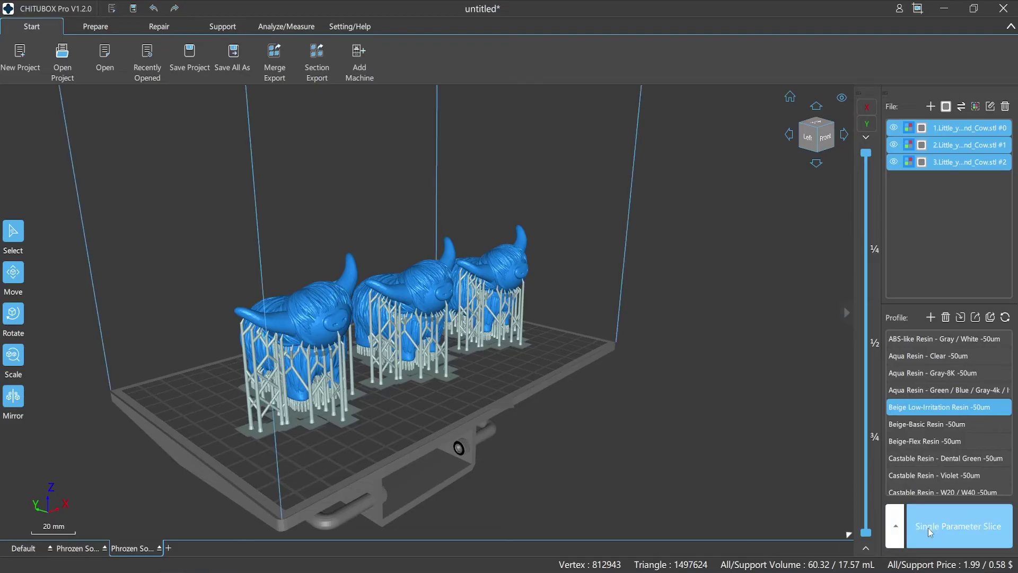
- Switch the slice mode from Single Parameter Slice to Multi-parameter Slice
left_click(894, 527)
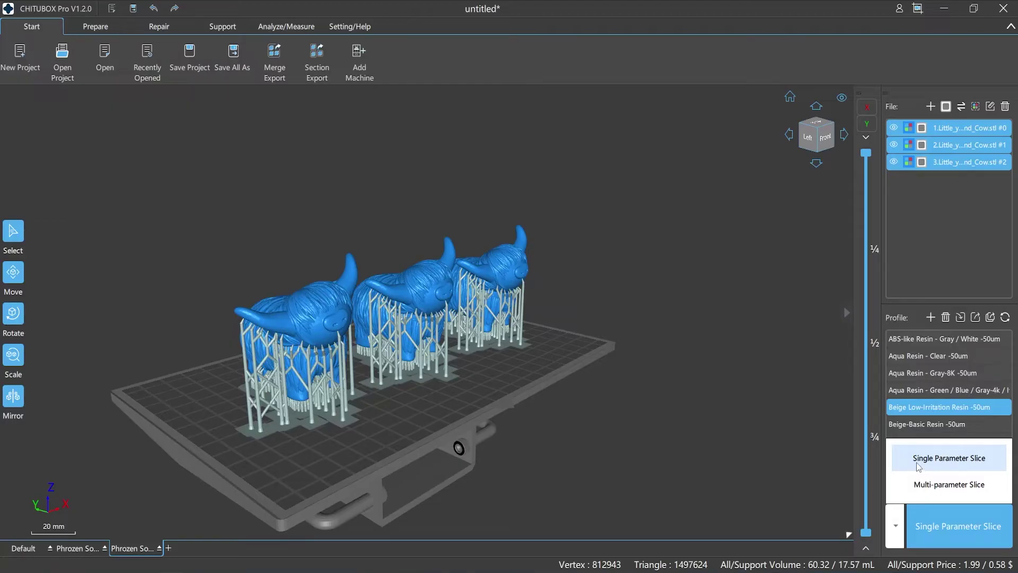
left_click(896, 527)
left_click(940, 527)
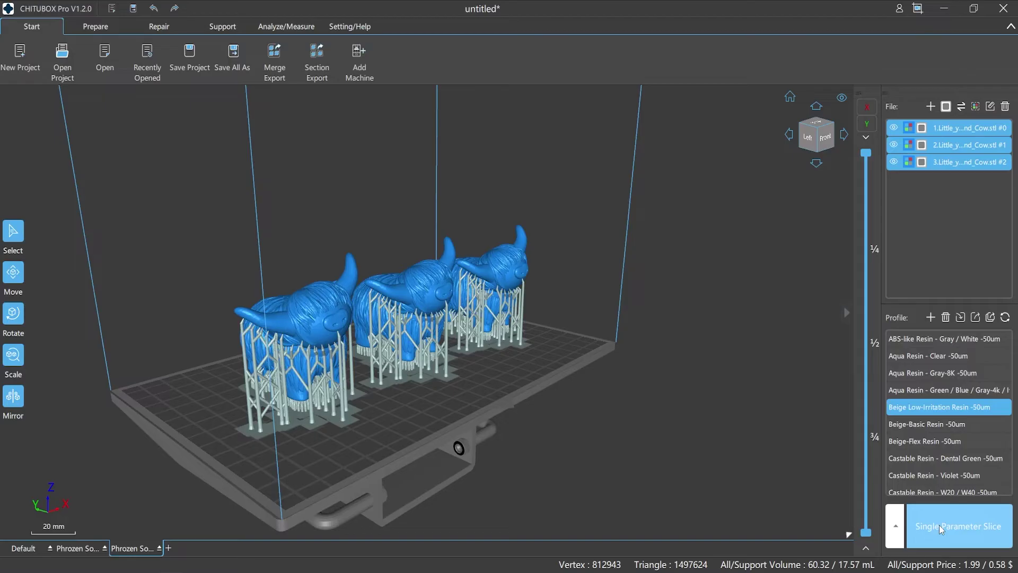
left_click(940, 526)
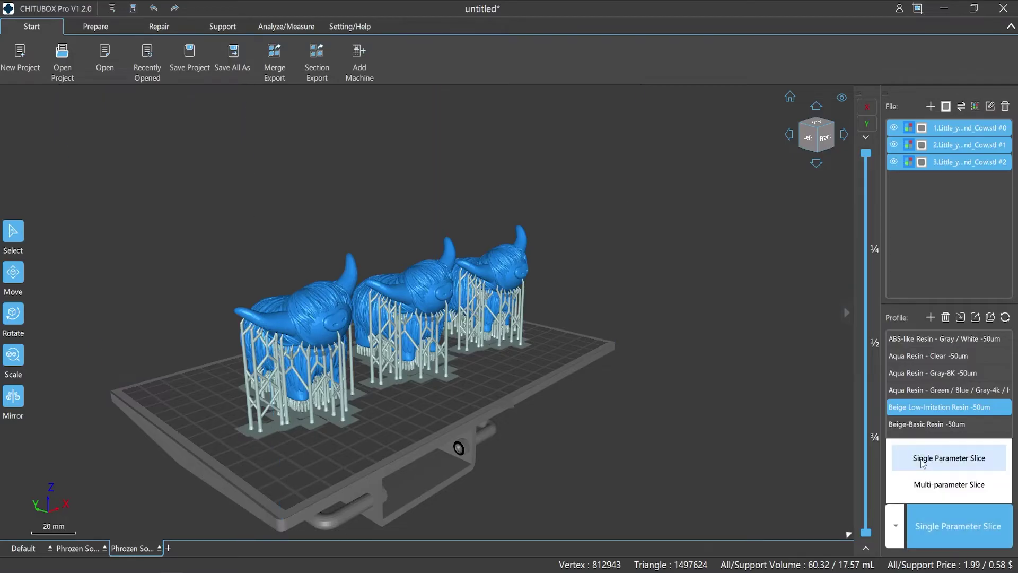
left_click(918, 483)
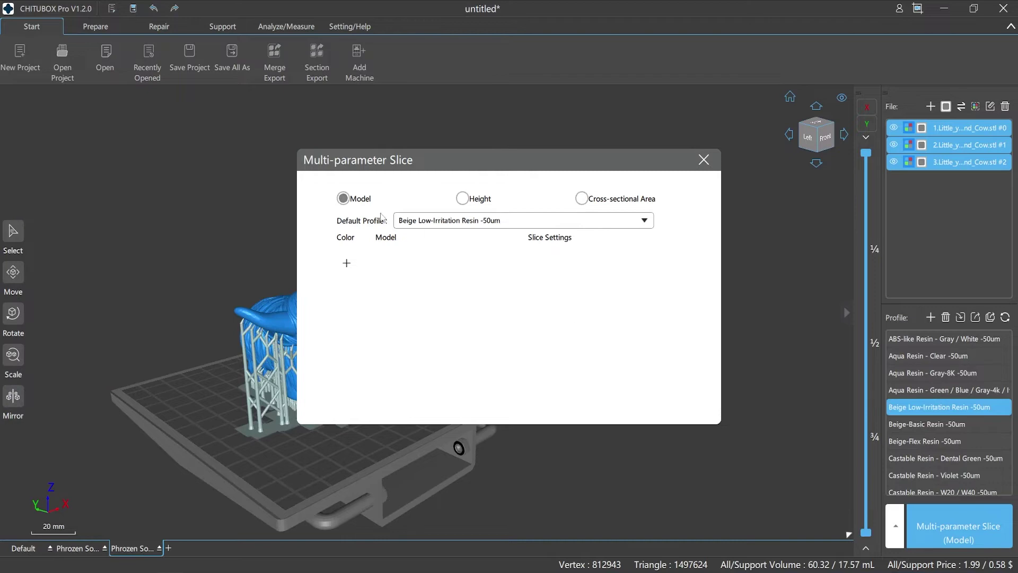
left_click(461, 200)
left_click(582, 199)
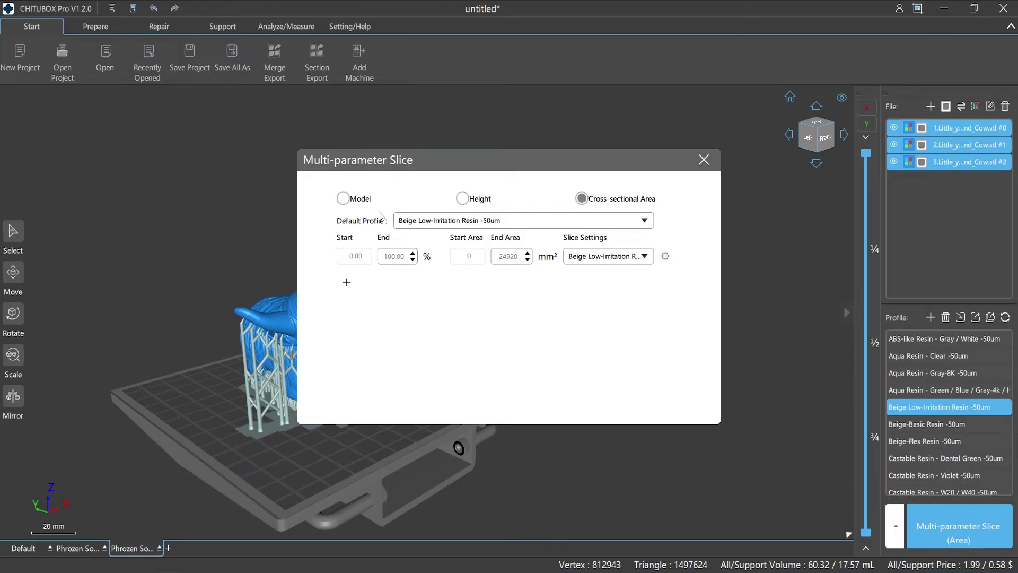
left_click(344, 199)
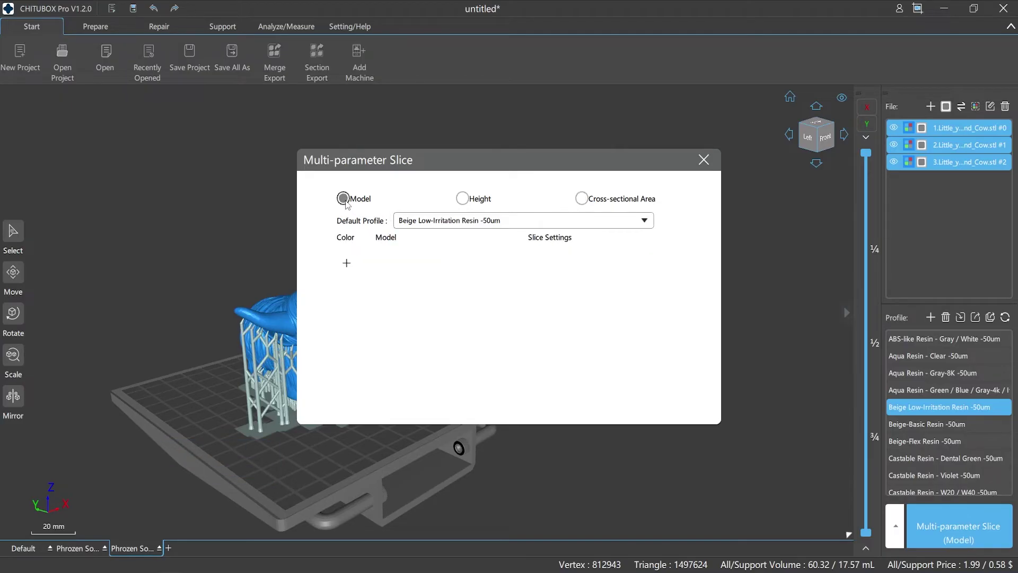
left_click(347, 263)
left_click(347, 282)
left_click(347, 302)
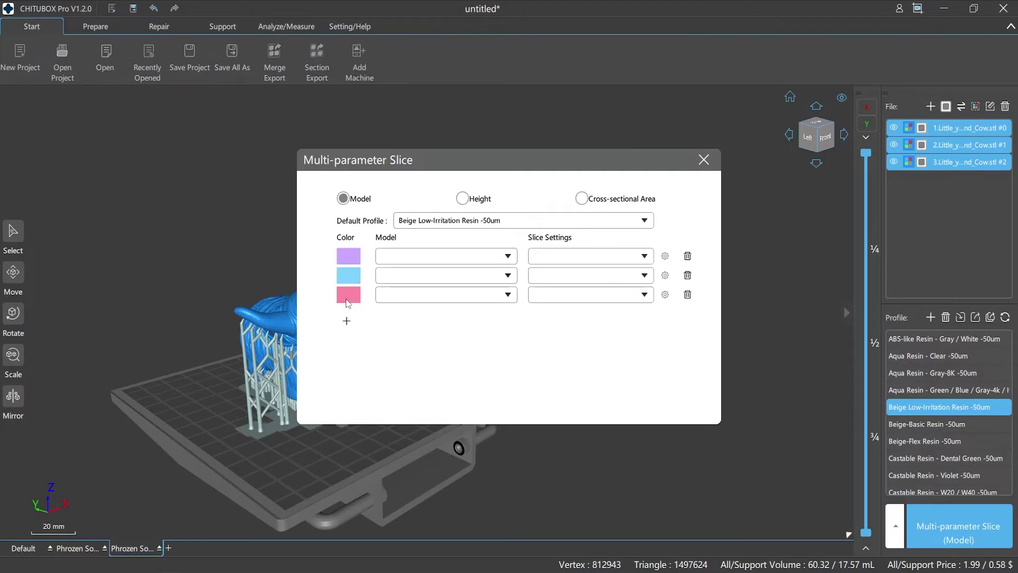
left_click(688, 295)
left_click(688, 276)
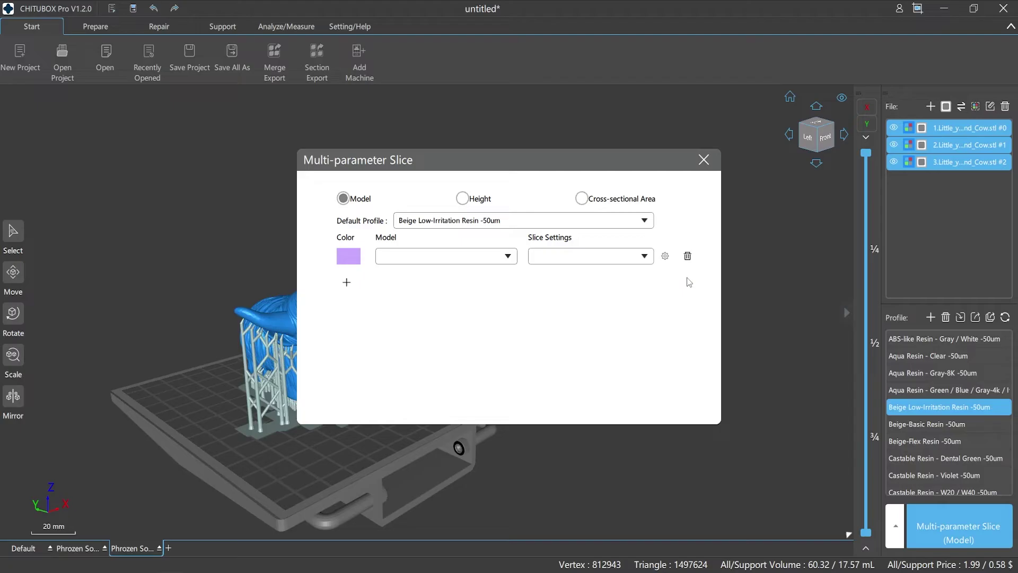
left_click(508, 259)
left_click(584, 299)
left_click(644, 257)
left_click(596, 292)
left_click(666, 257)
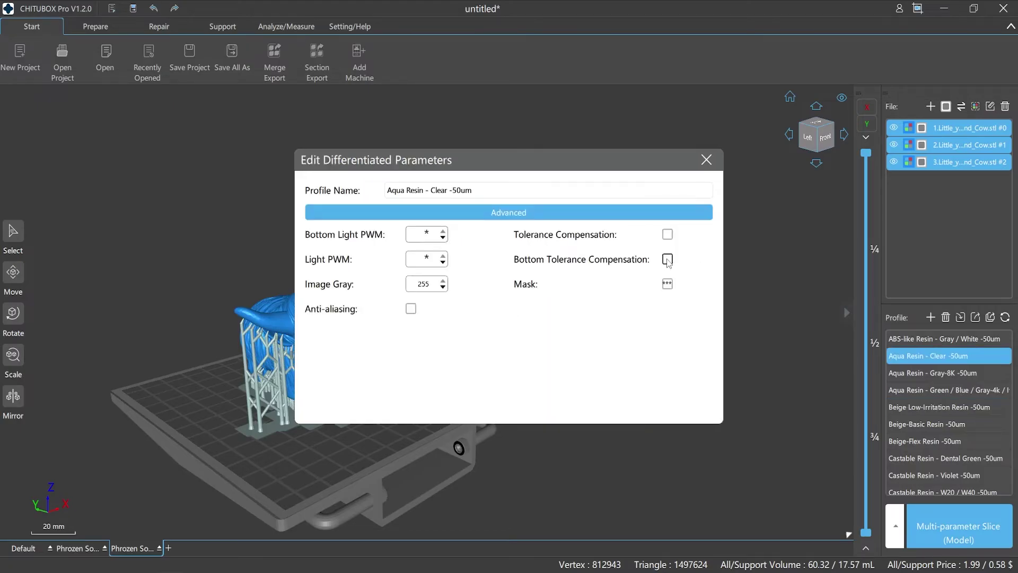
left_click(706, 160)
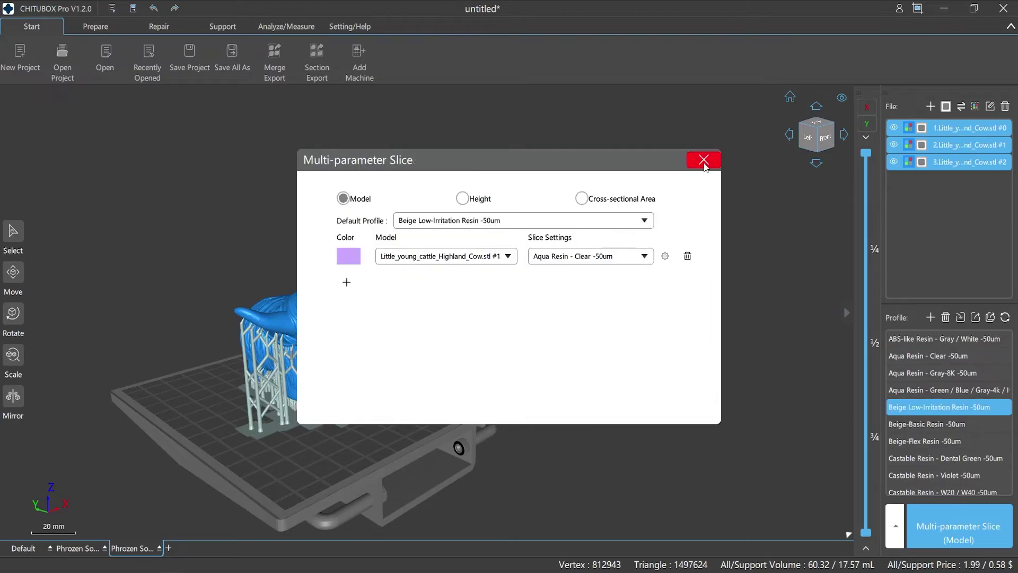
left_click(462, 199)
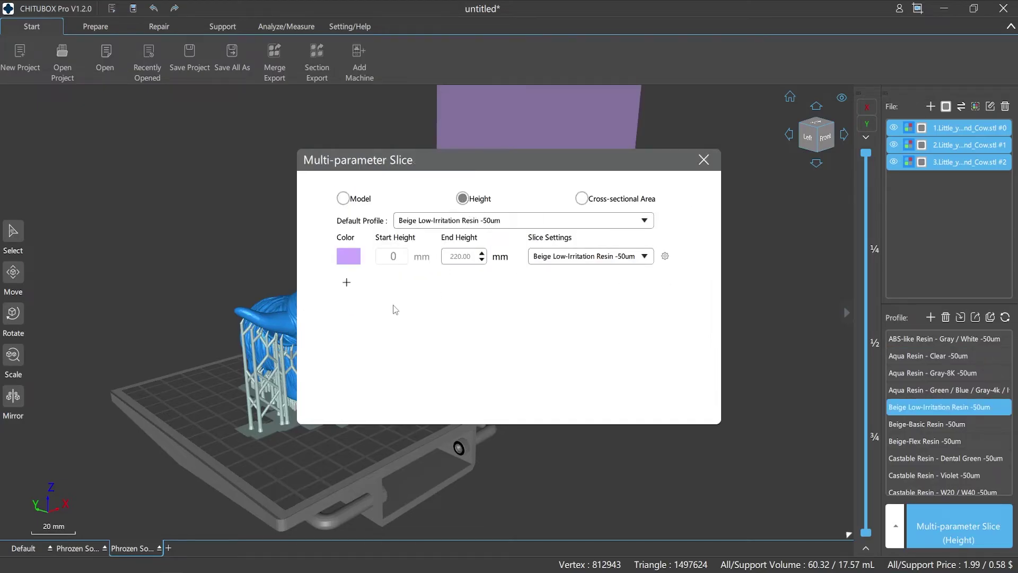
left_click(346, 282)
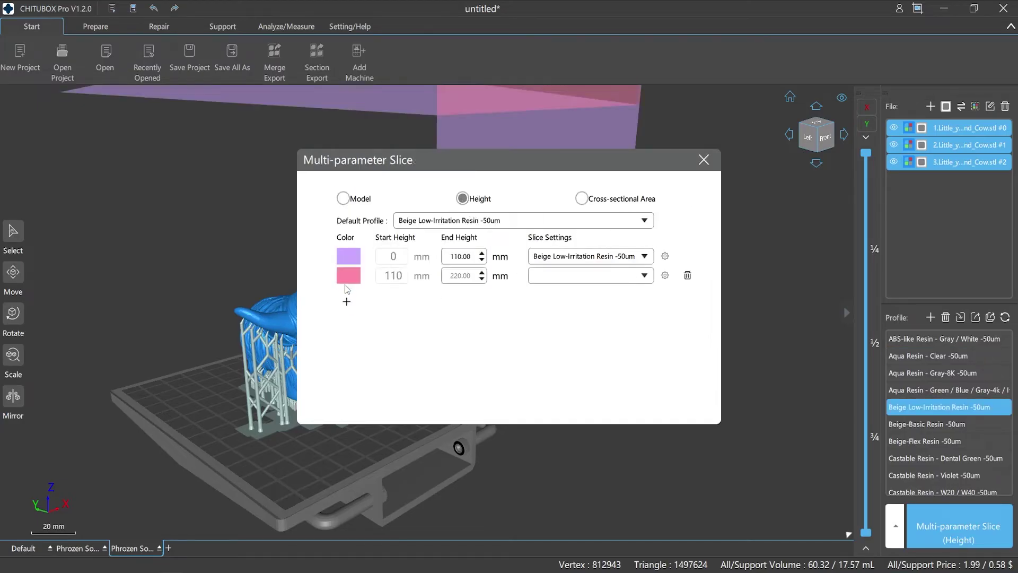
left_click(666, 256)
left_click(487, 215)
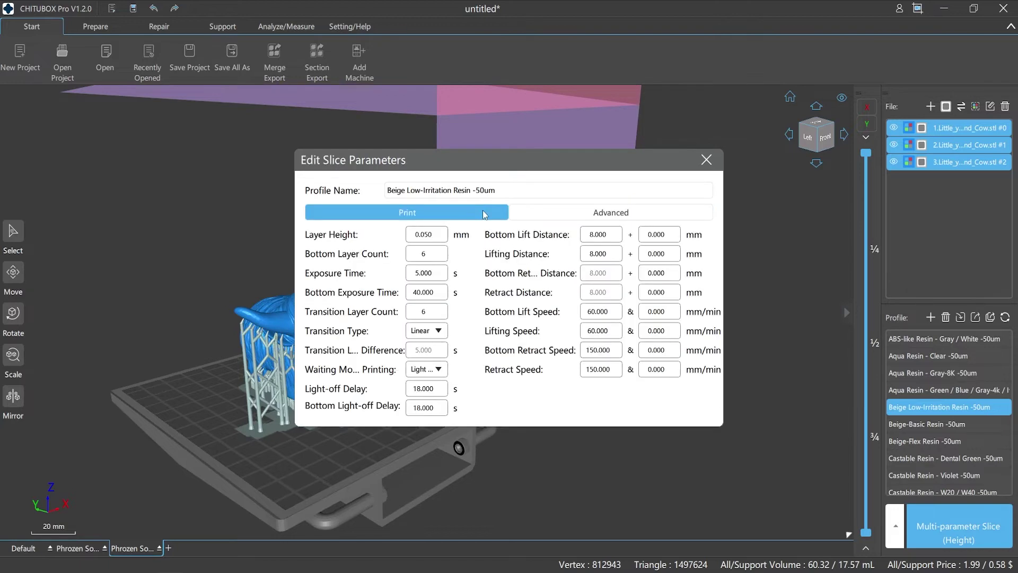
left_click(706, 160)
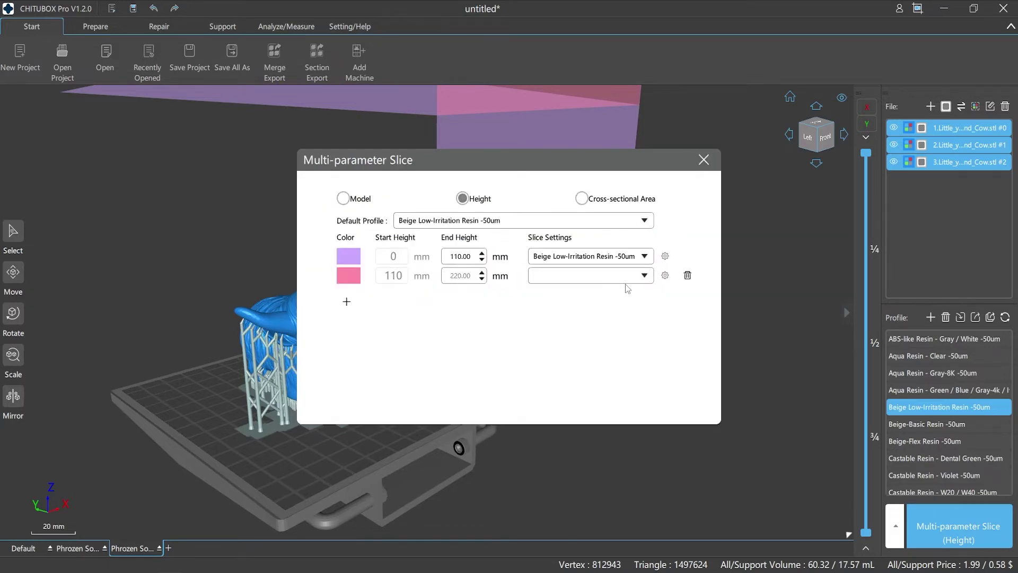
left_click(344, 198)
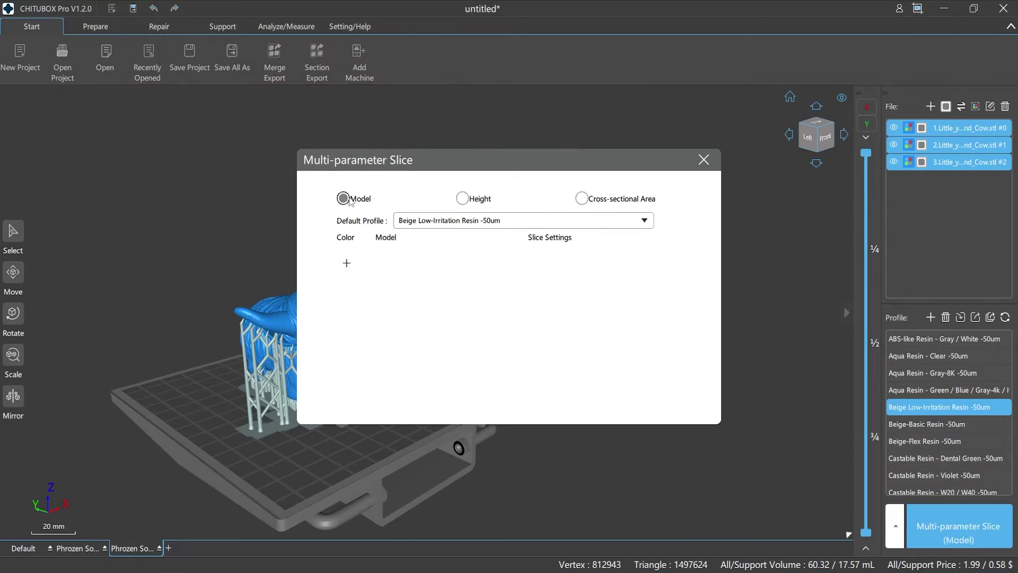
- Add three rows and assign cow models #1, #0 and #2 to them
left_click(346, 264)
left_click(346, 281)
left_click(347, 300)
left_click(498, 257)
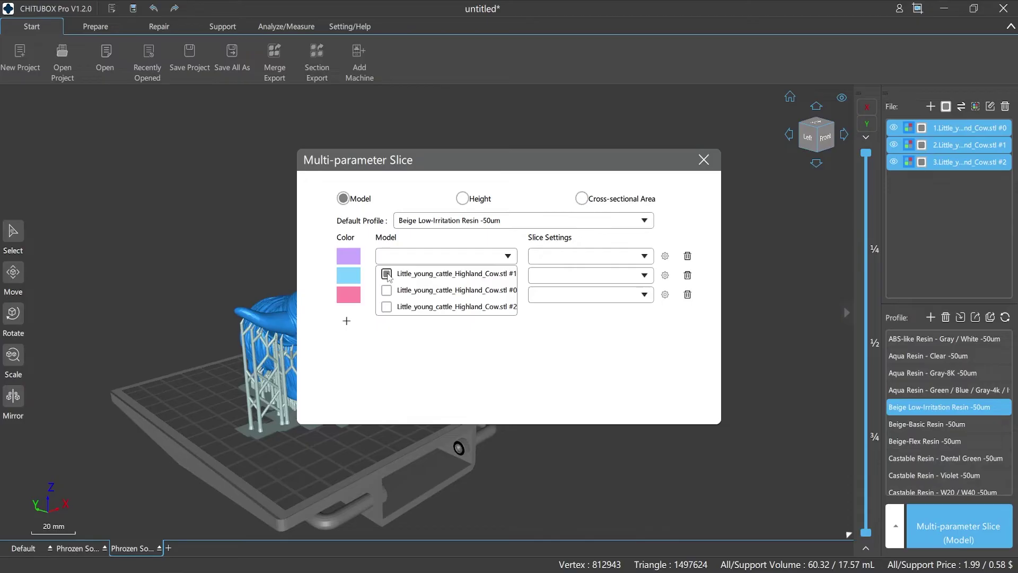
left_click(403, 274)
left_click(508, 276)
left_click(387, 291)
left_click(478, 294)
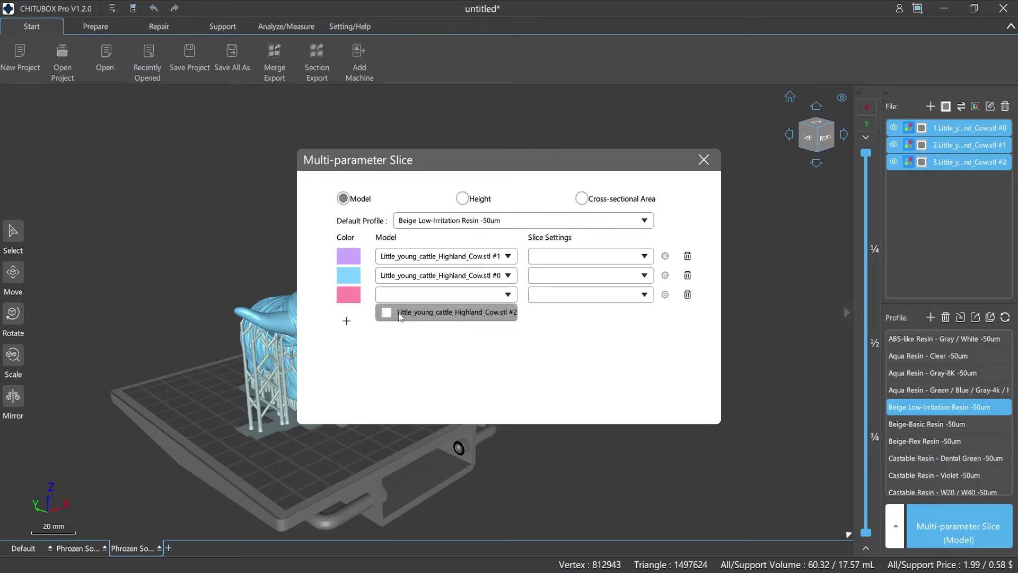
left_click(386, 313)
- Give the rows ABS-like Resin - Gray / White, Aqua Resin - Gray-8K and Castable Resin - Violet
left_click(644, 257)
left_click(623, 272)
left_click(645, 275)
left_click(610, 331)
left_click(644, 294)
left_click(626, 257)
- Check each row's differentiated parameters and close them again
left_click(665, 294)
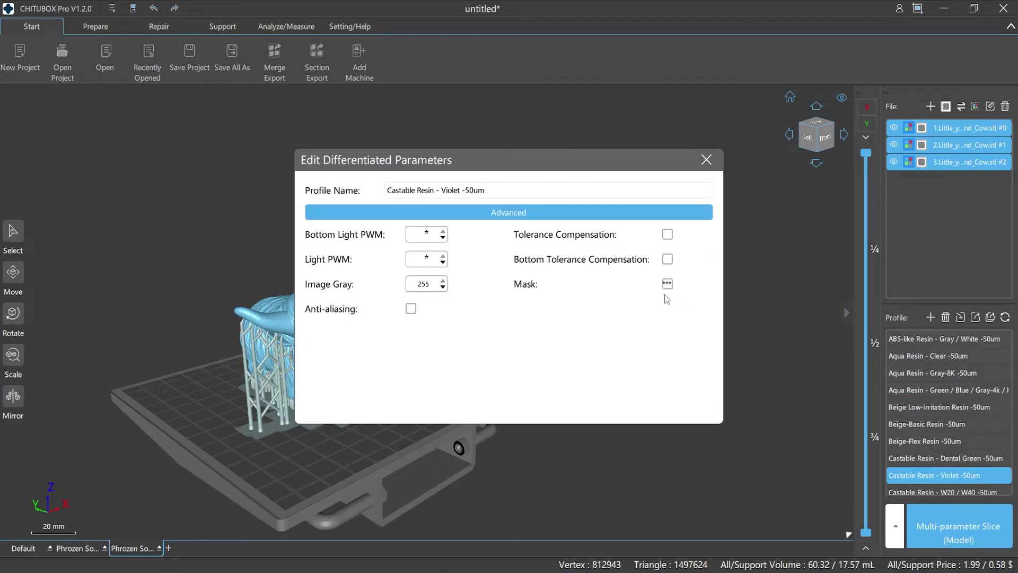
left_click(707, 159)
left_click(665, 276)
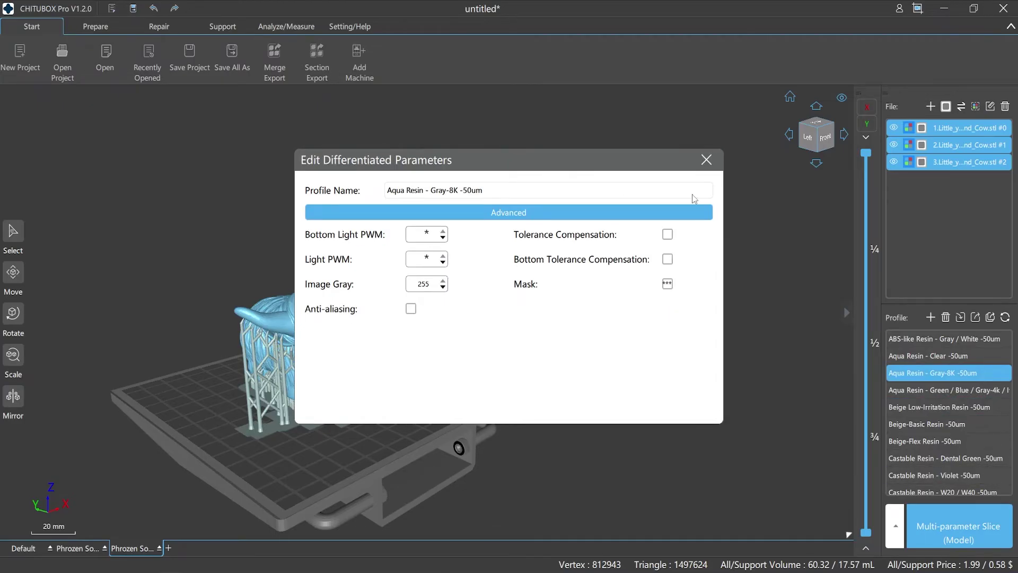
left_click(704, 159)
left_click(665, 256)
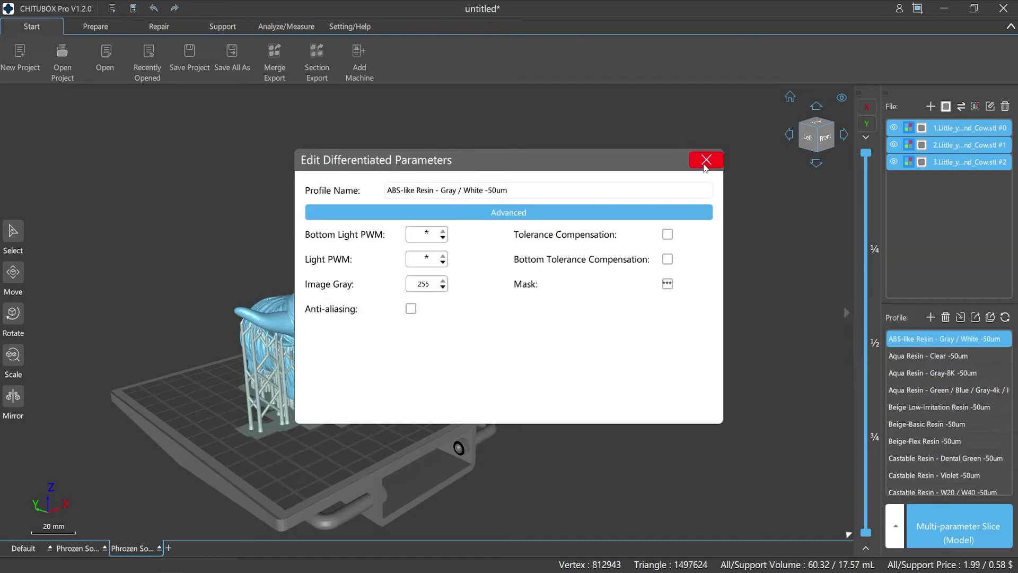
left_click(705, 159)
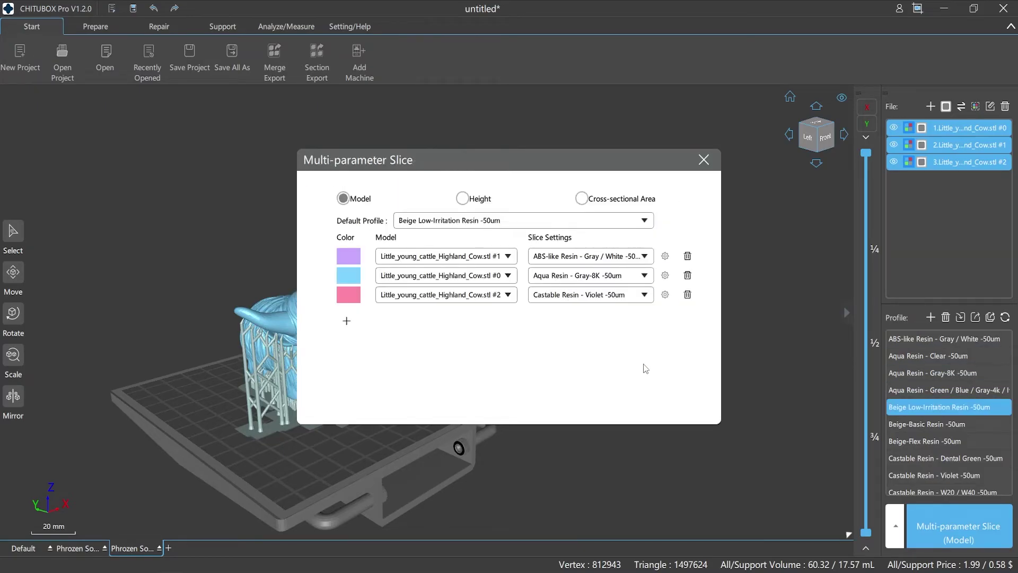
- Split slicing by height into three bands ending at 108.5 mm, 163.5 mm and 220 mm
left_click(462, 198)
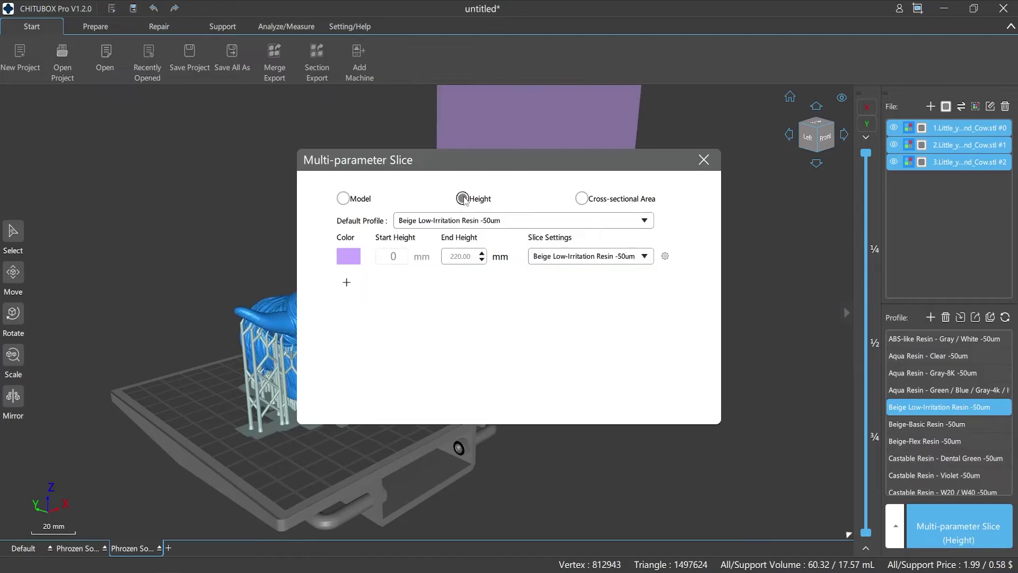
left_click(346, 283)
left_click(346, 301)
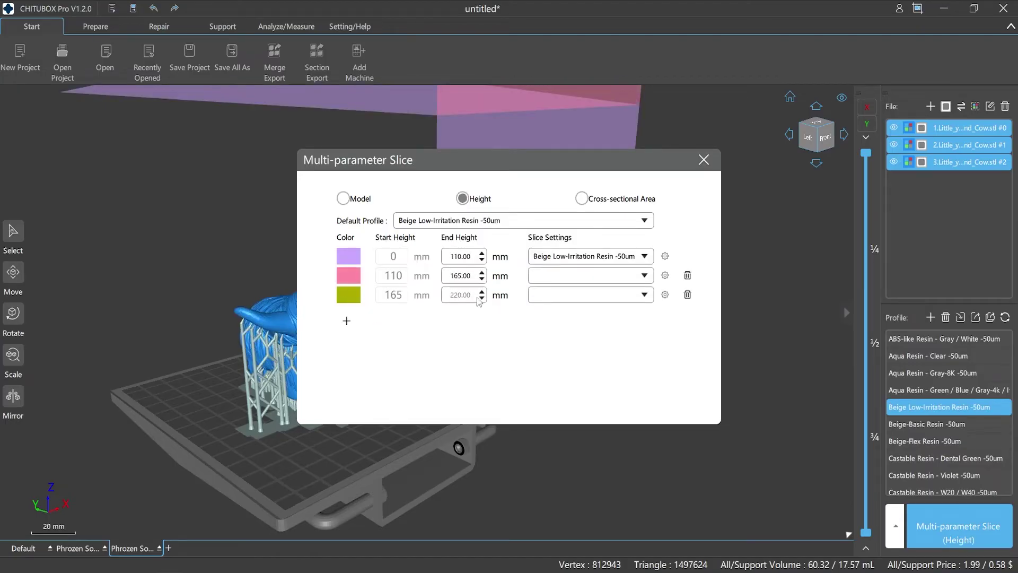
left_click(482, 260)
left_click(481, 279)
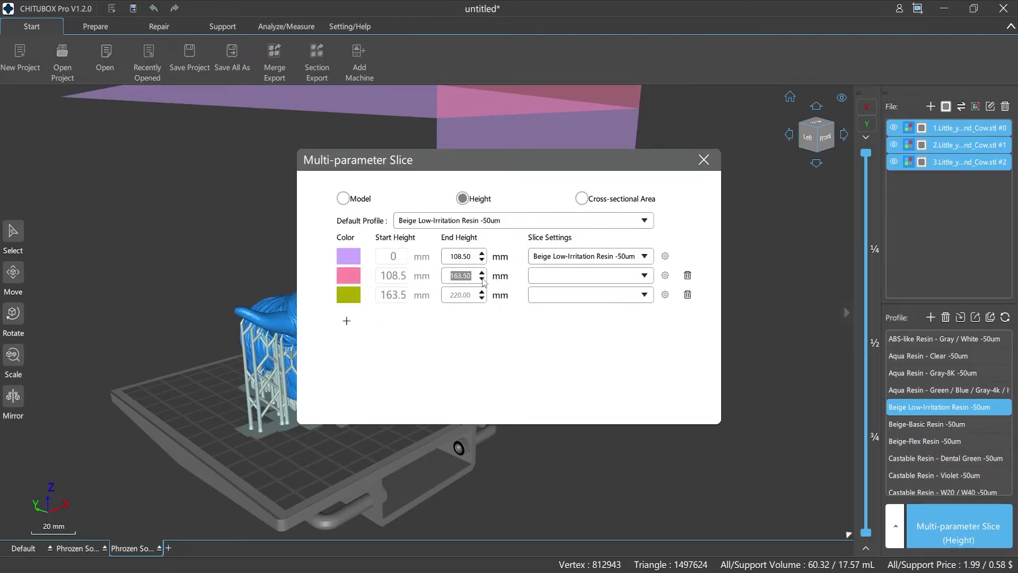
- Assign Aqua Resin to band two and Mud-like Resin - Coral to band three, reviewing its print parameters
left_click(589, 276)
left_click(610, 308)
left_click(610, 294)
left_click(609, 276)
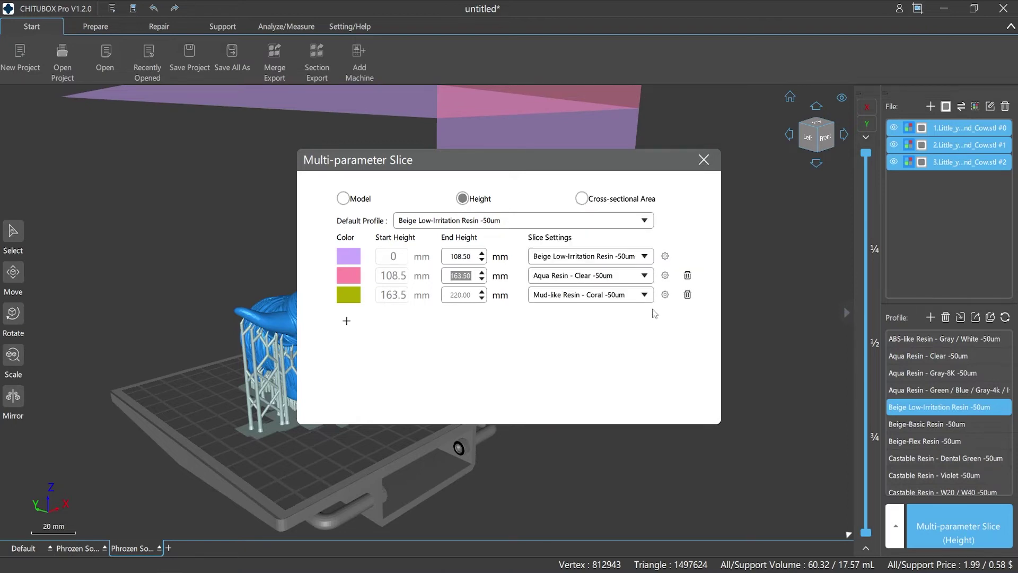
left_click(665, 295)
left_click(484, 218)
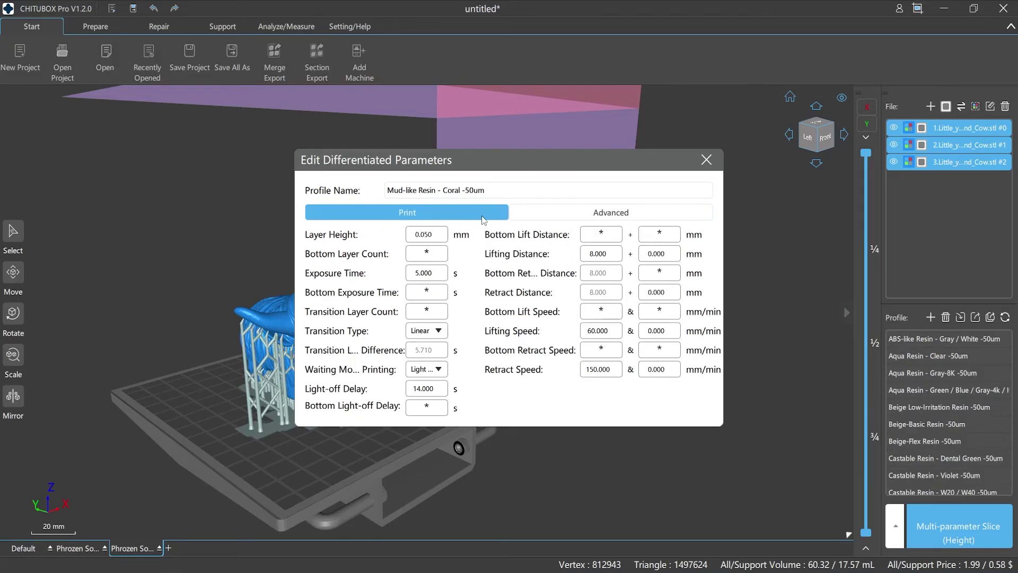
left_click(589, 371)
left_click(706, 160)
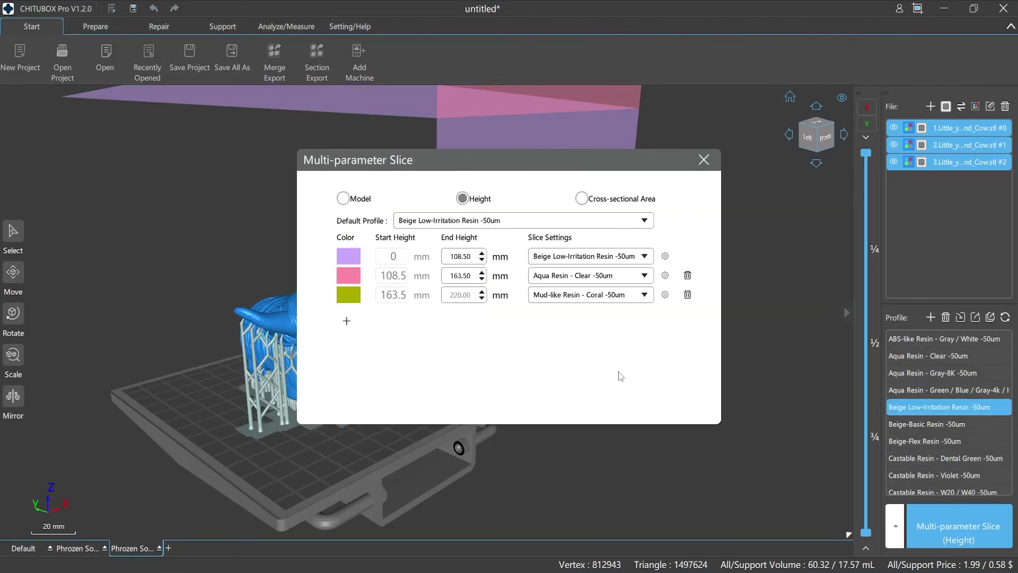
- Split slicing by cross-sectional area into four ranges ending at 49, 74, 86.1 and 100 %
left_click(582, 198)
left_click(346, 282)
left_click(346, 301)
left_click(346, 321)
left_click(527, 260)
left_click(530, 279)
left_click(529, 298)
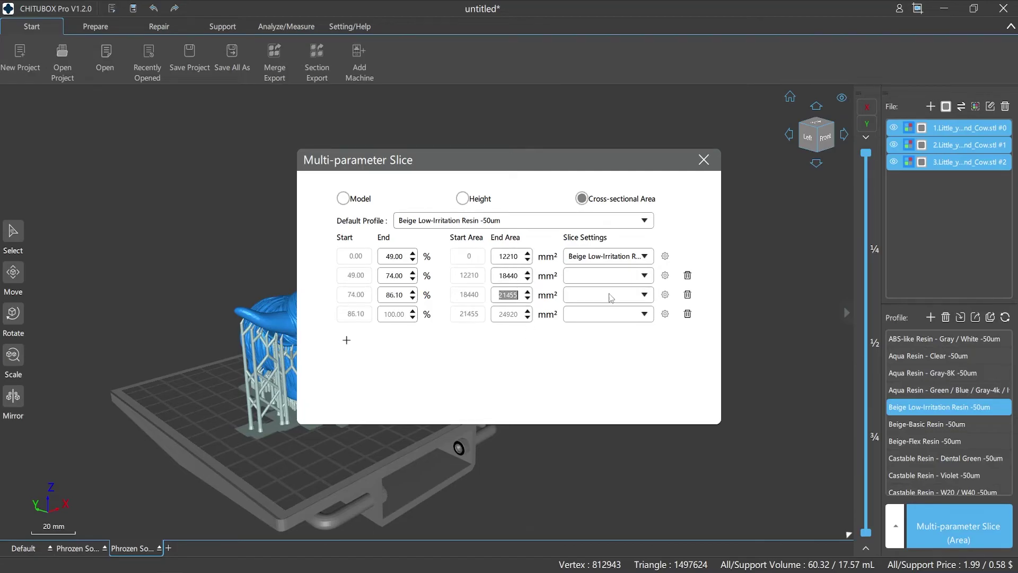
- Assign ABS-like Gray / White to range two, Castable Resin - W20 to ranges three and four, and slice
left_click(634, 278)
left_click(621, 295)
left_click(643, 298)
left_click(635, 280)
left_click(644, 317)
left_click(663, 172)
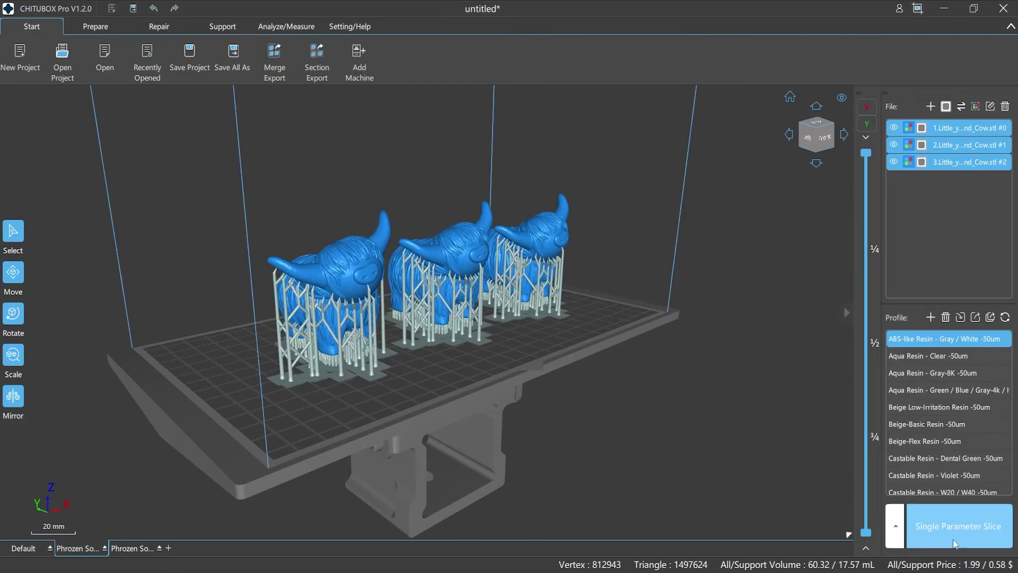
left_click(971, 528)
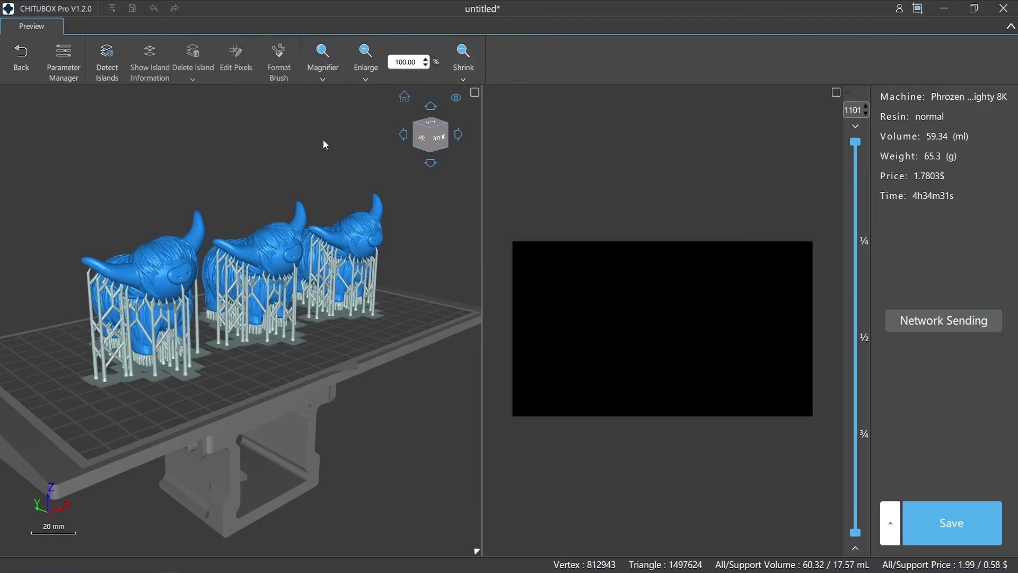
- Inspect the sliced three-cow preview by orbiting, stepping through layers and toggling the full-size layer view
right_click_drag(370, 481, 390, 481)
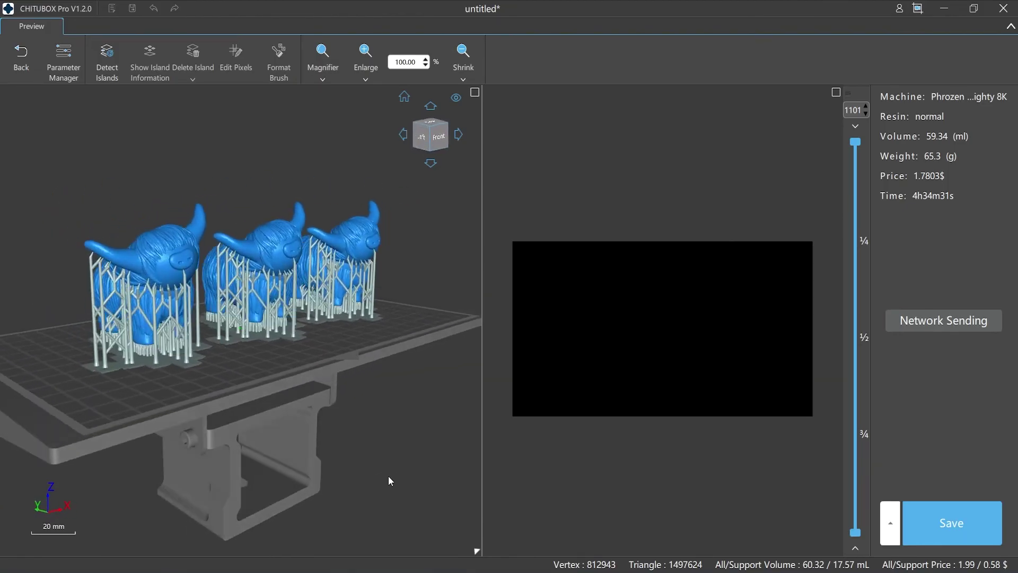
left_click(856, 127)
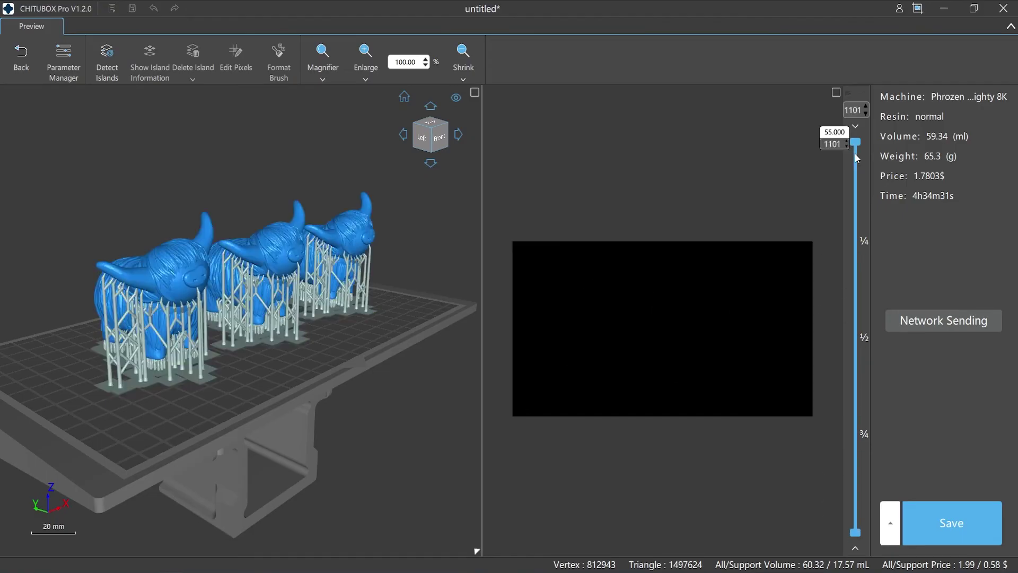
left_click(837, 93)
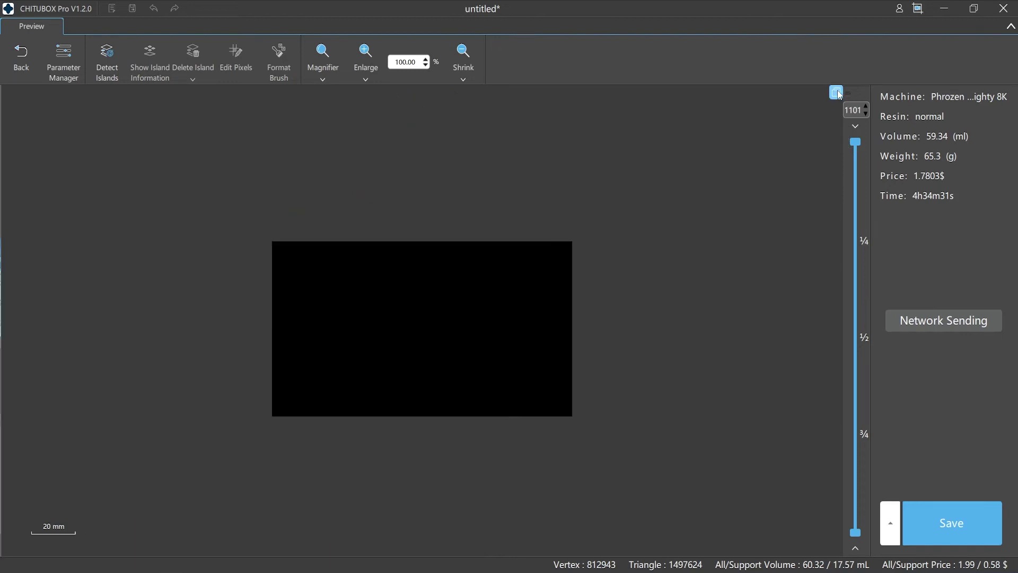
left_click(837, 93)
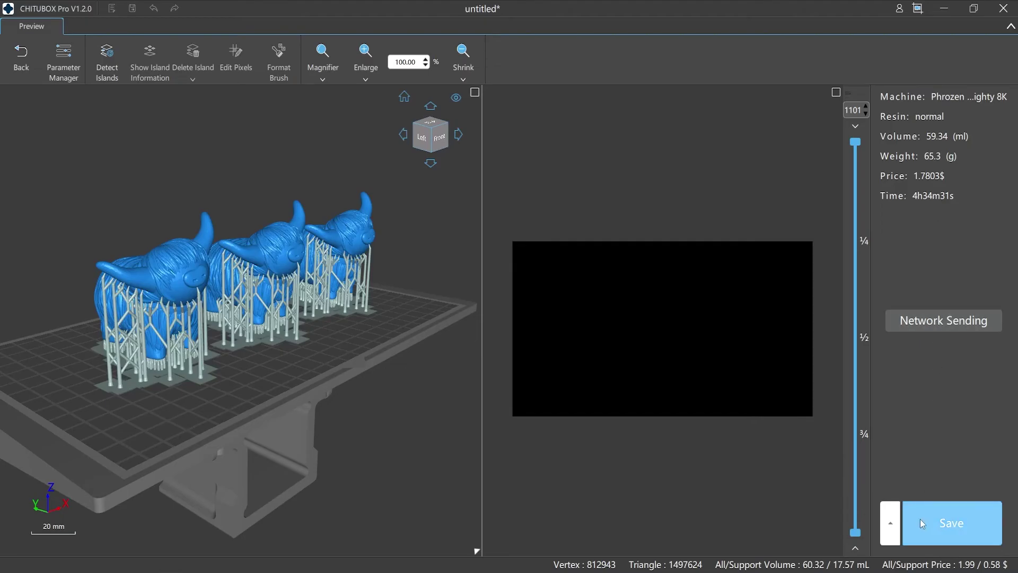
- Review the sliced file's print parameters, including Bottom Exposure Time and Retract Speed
left_click(72, 67)
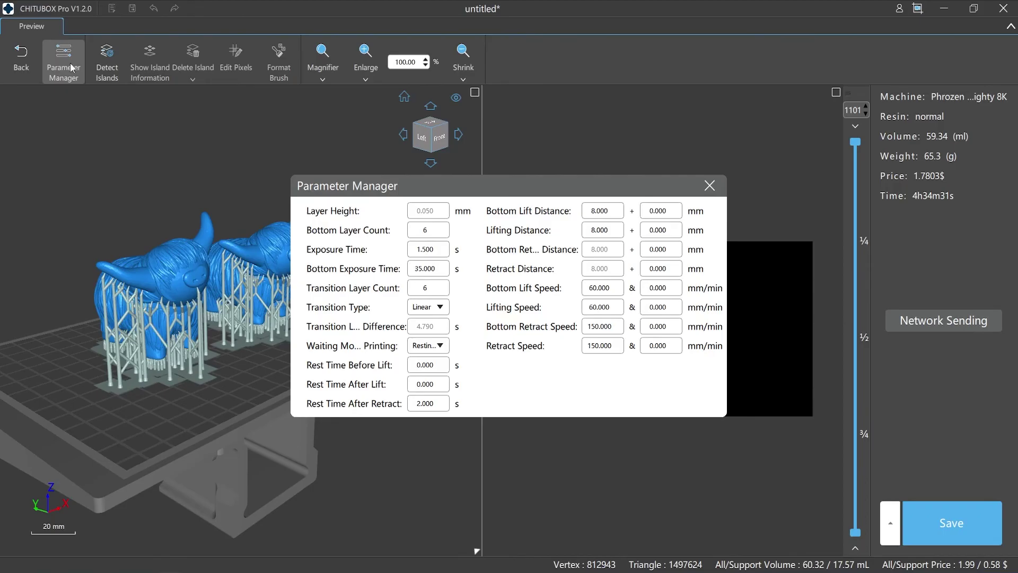
double_click(428, 268)
double_click(603, 347)
left_click(710, 186)
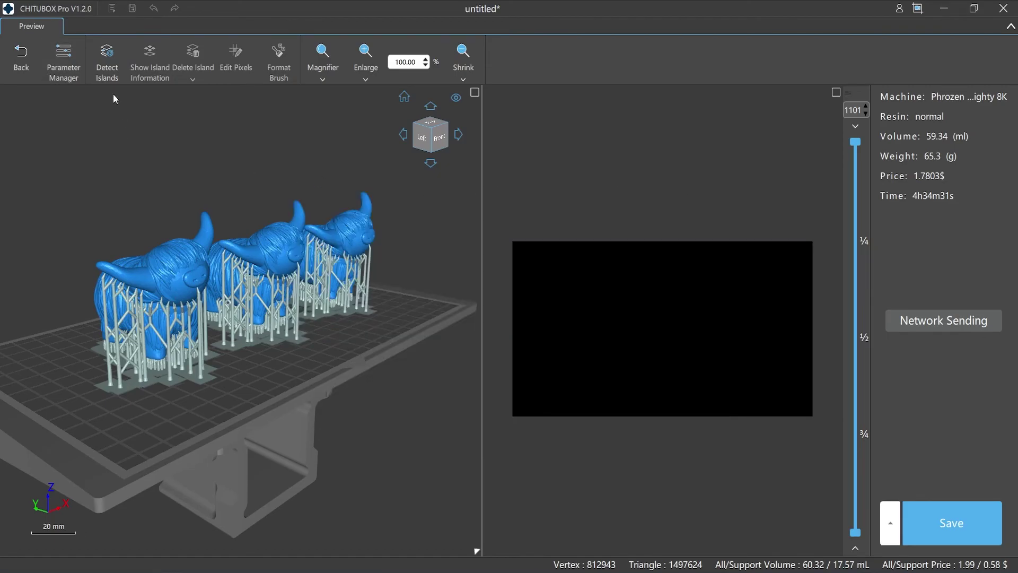
- Detect islands and inspect islands 265_0, 265_1, 299_0 and 299_1 in the list
left_click(104, 67)
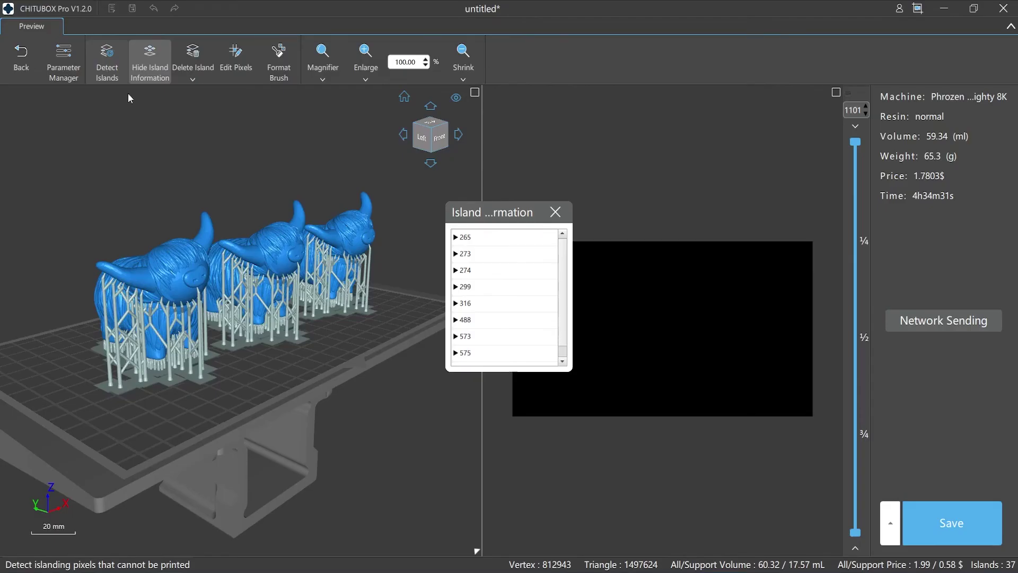
left_click(464, 237)
left_click(455, 238)
left_click(479, 257)
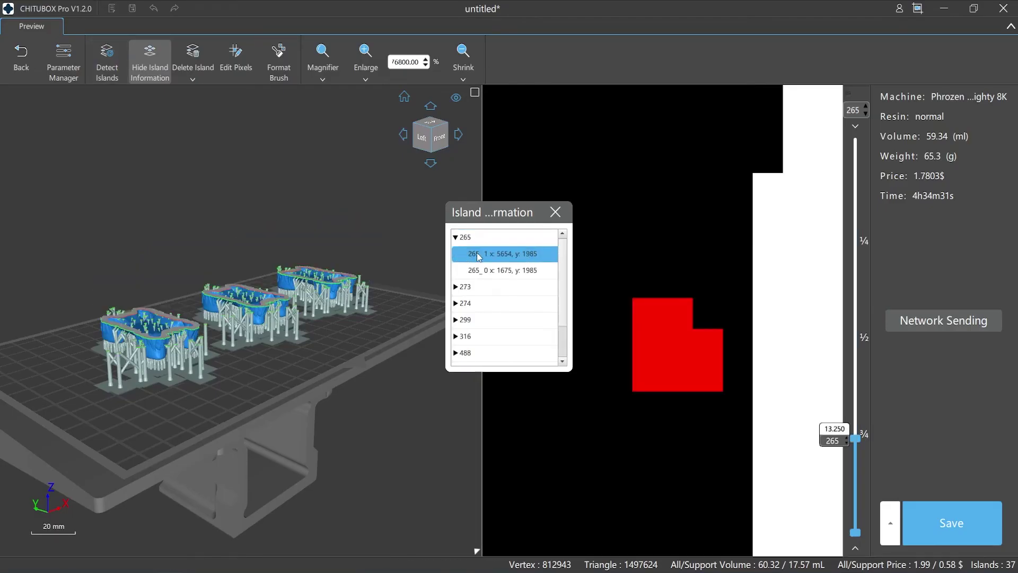
left_click(481, 272)
double_click(483, 321)
left_click(477, 339)
left_click(476, 353)
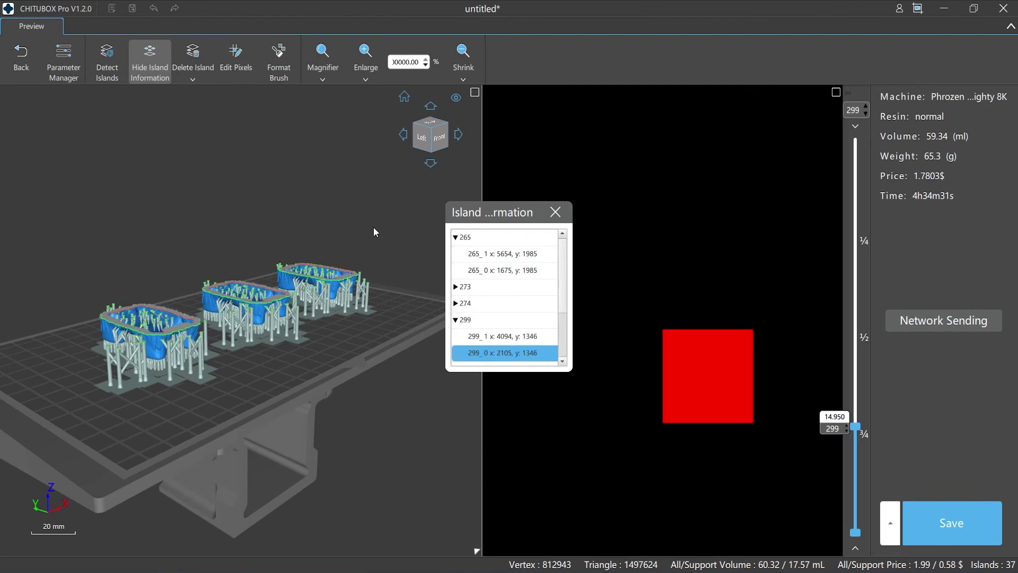
- Delete the island on layer 299 using Islands Of Current Layer, then close the island list
left_click(192, 82)
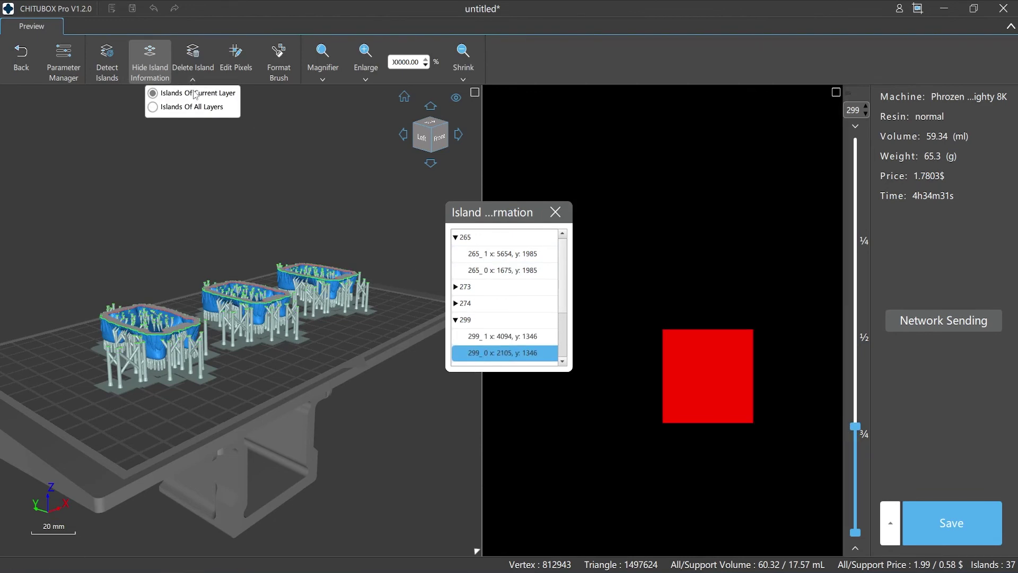
left_click(202, 97)
left_click(197, 63)
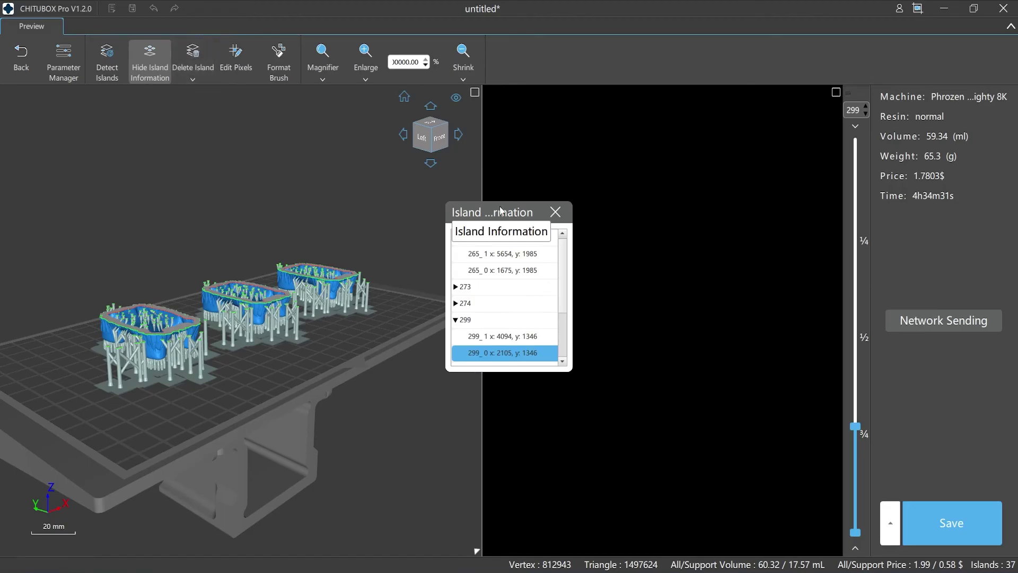
left_click(556, 212)
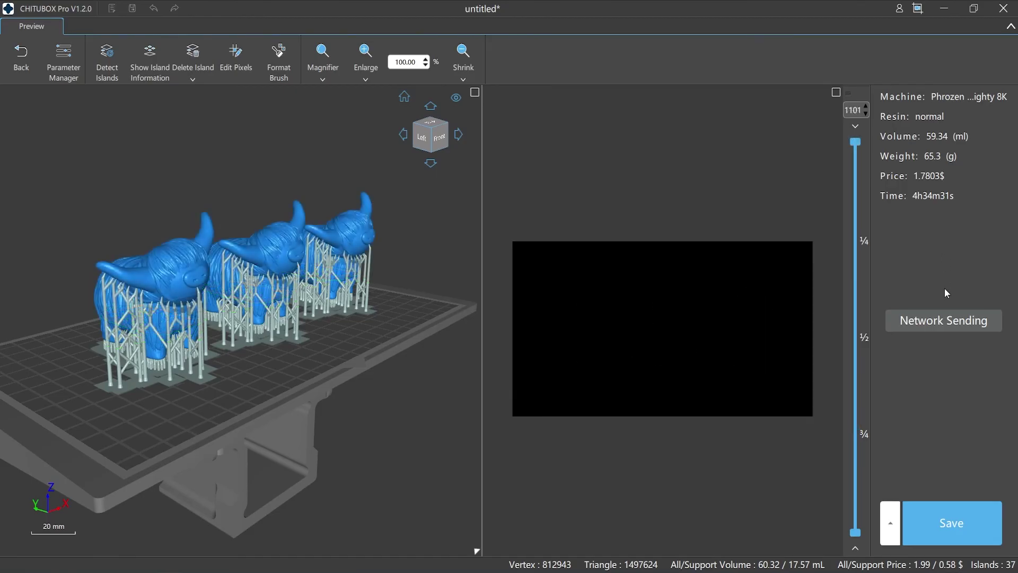
left_click(944, 322)
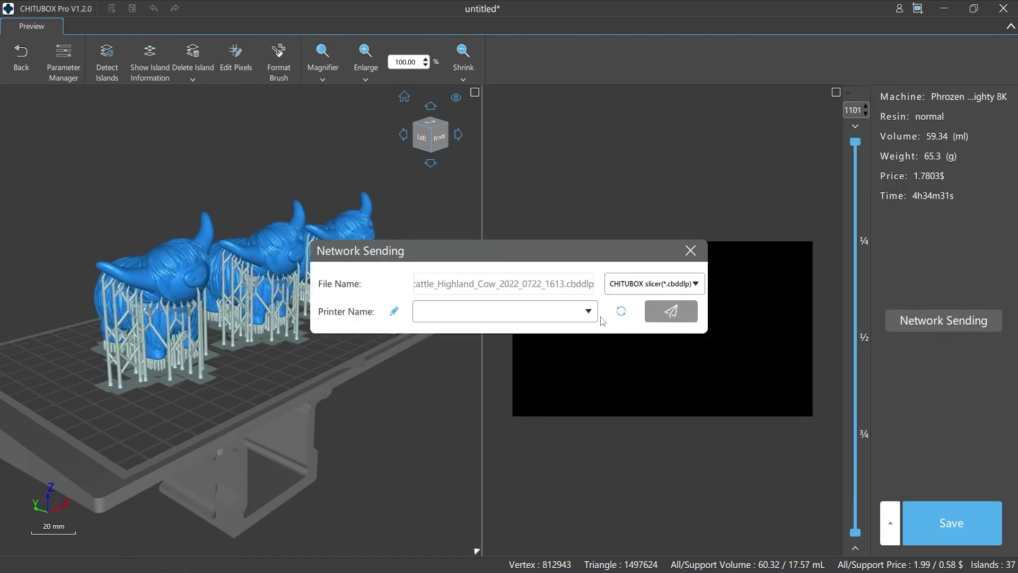
- Choose CHITUBOX slicer (*.cbddlp) as the Network Sending file format
left_click(696, 286)
left_click(696, 285)
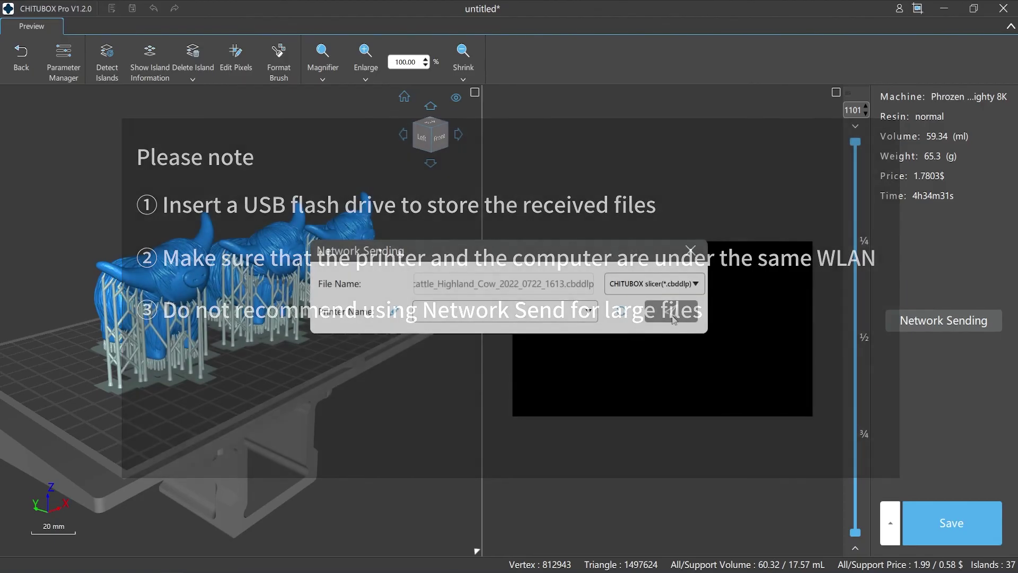
- Close Network Sending, begin saving as a .ctb file, then cancel the save
left_click(673, 318)
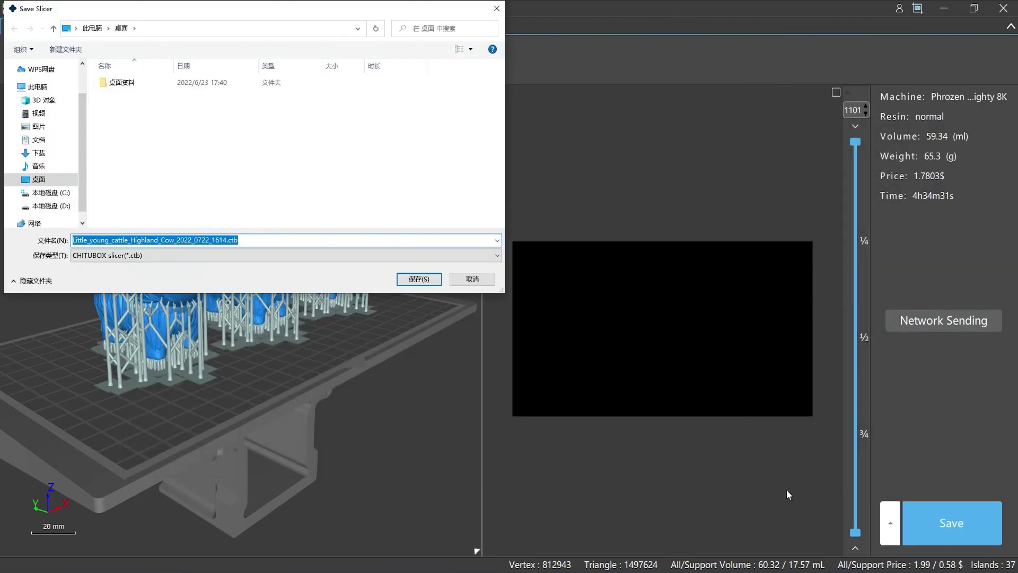
left_click(492, 257)
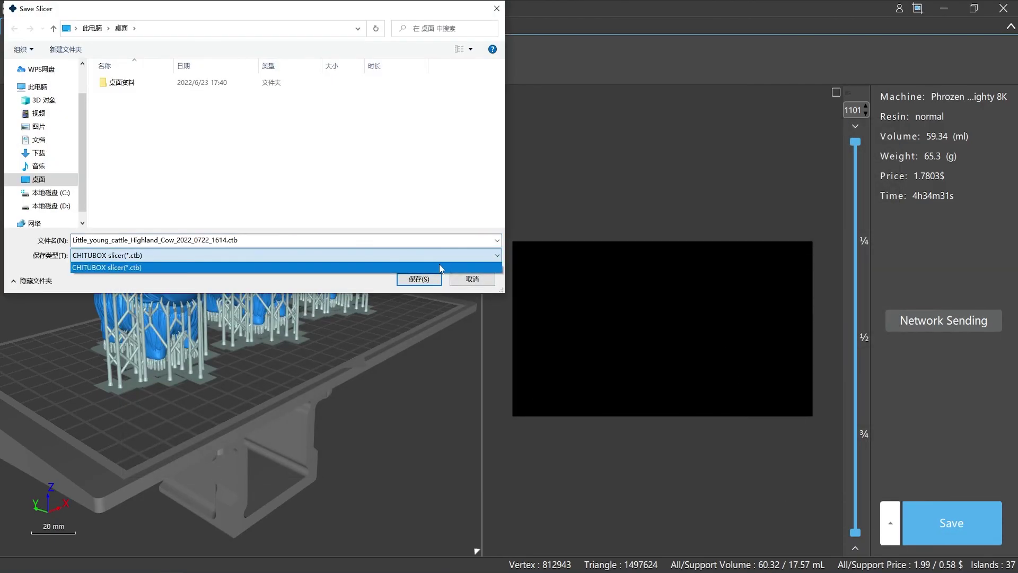
left_click(439, 268)
left_click(472, 278)
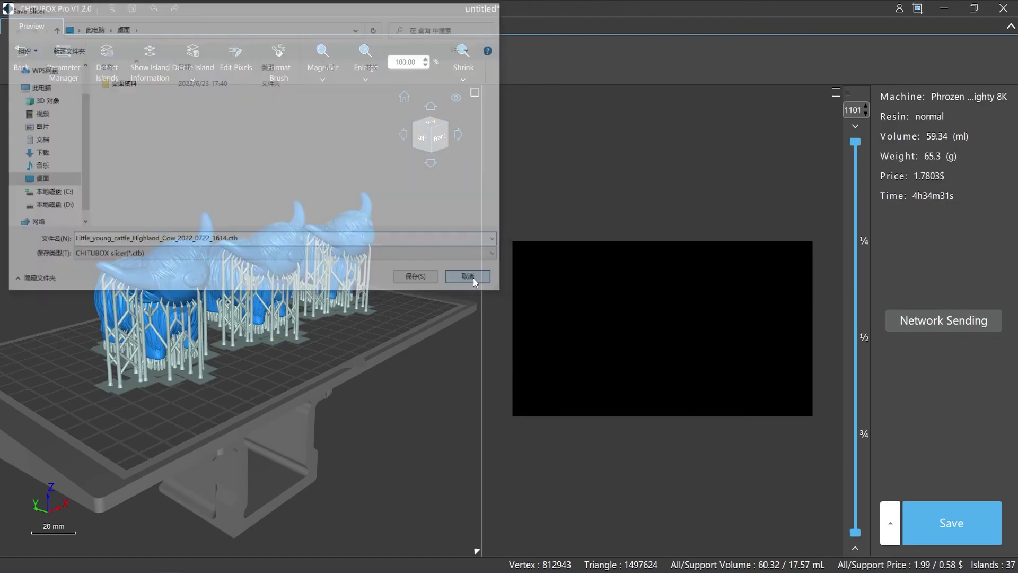
- Set the save content options to include Support and Model
left_click(890, 525)
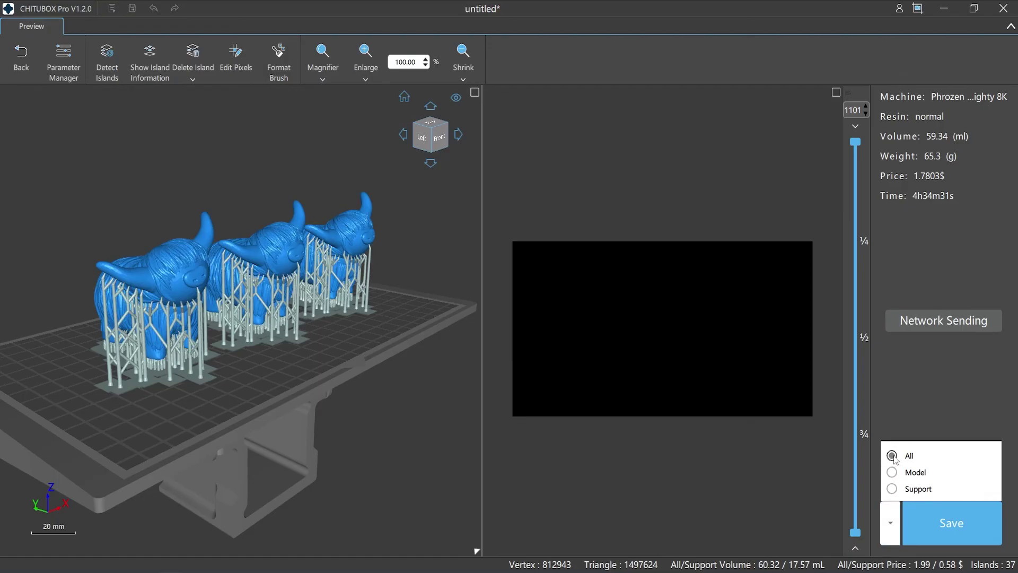
left_click(894, 488)
left_click(893, 472)
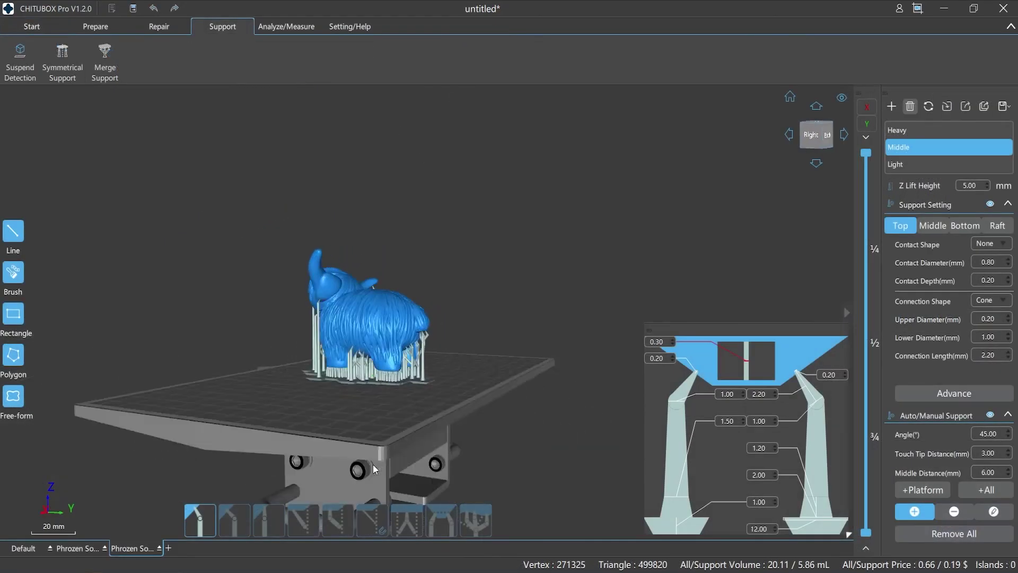
- Select the NextDent_Cast Purple -50um profile and review its Print and Advanced settings
left_click_drag(374, 463, 555, 478)
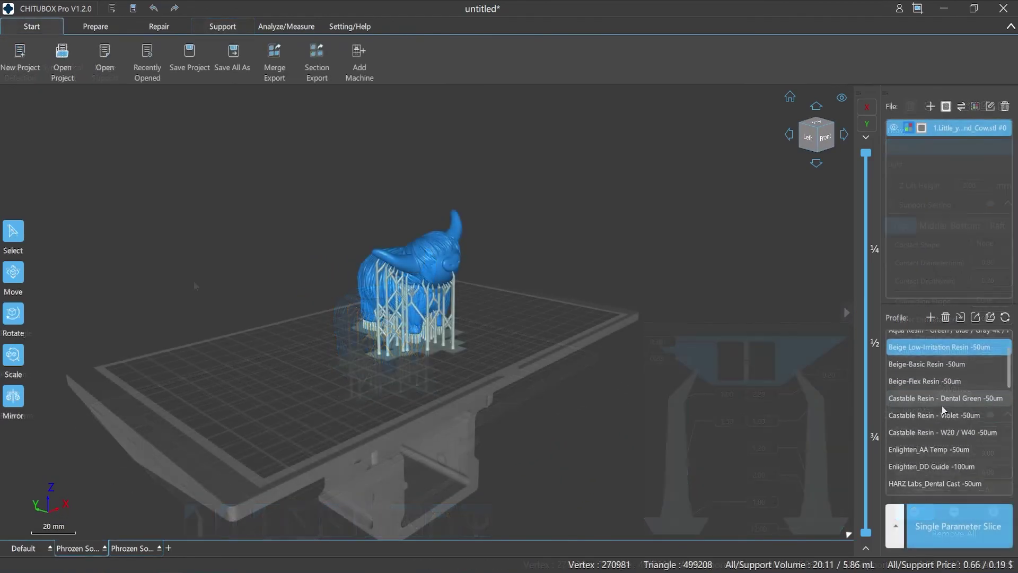
scroll(943, 410, "down", 5)
double_click(943, 406)
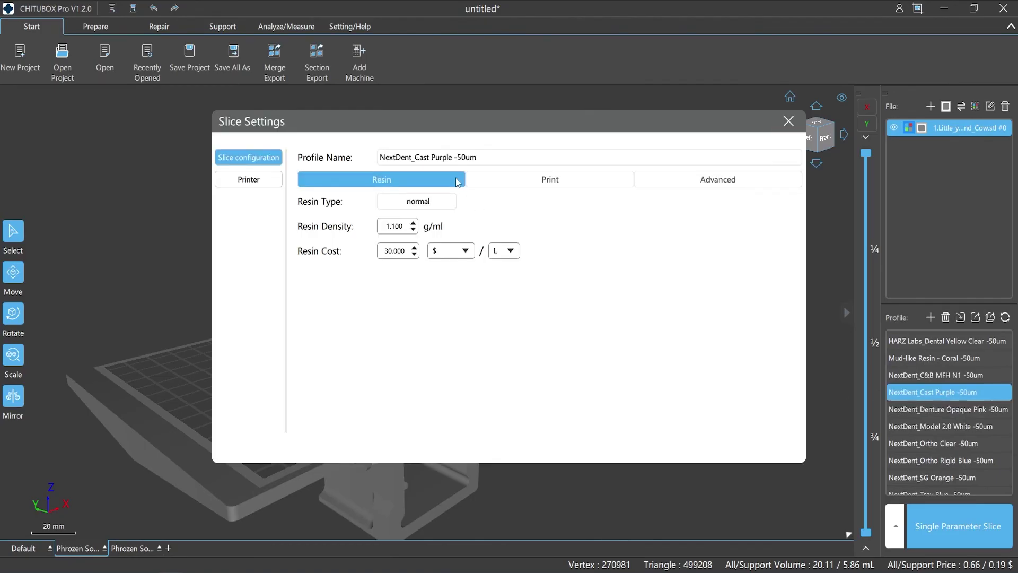
left_click(530, 183)
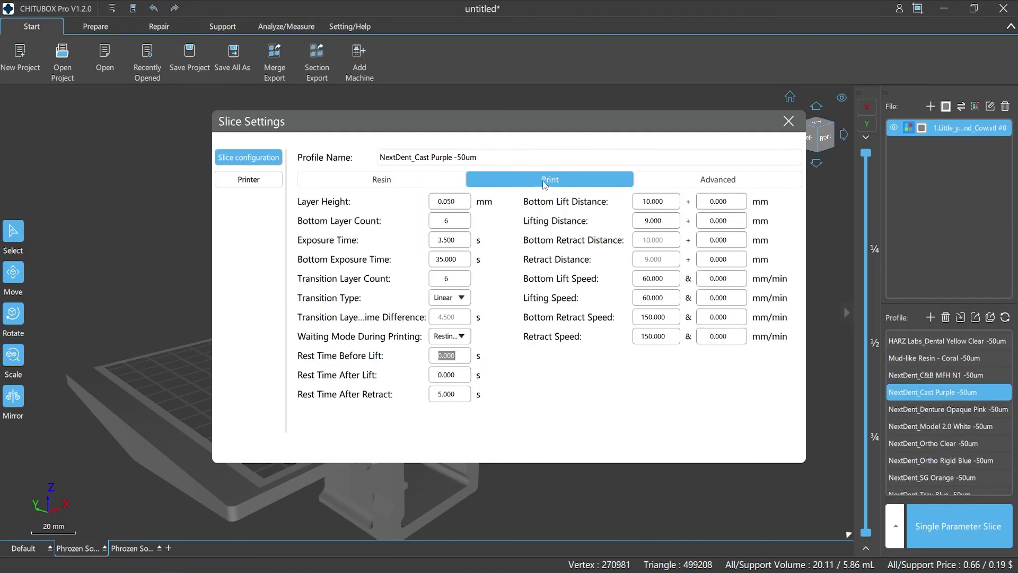
left_click(663, 181)
left_click(601, 183)
key("Escape")
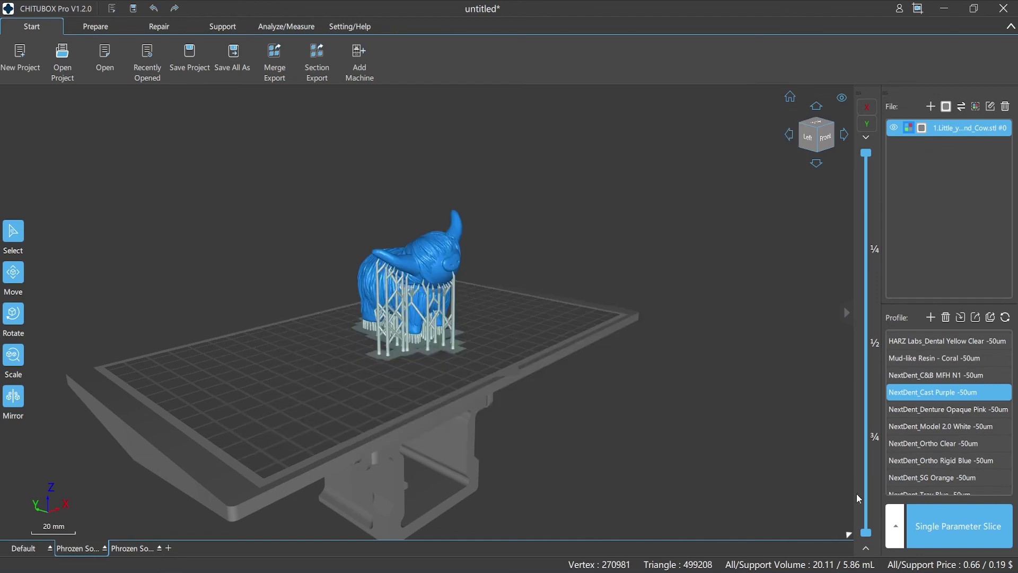